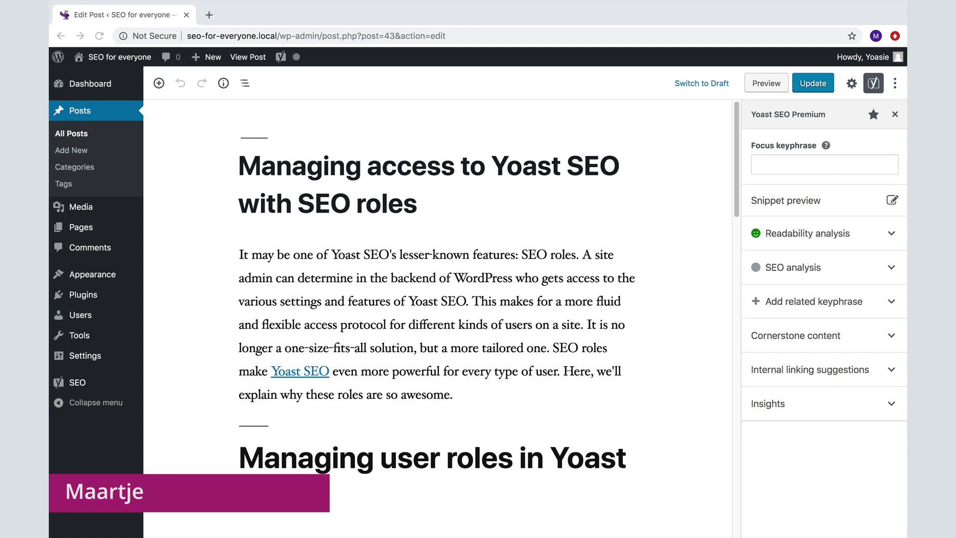
# Scroll the post editor down to the Yoast SEO meta box
pyautogui.click(668, 224)
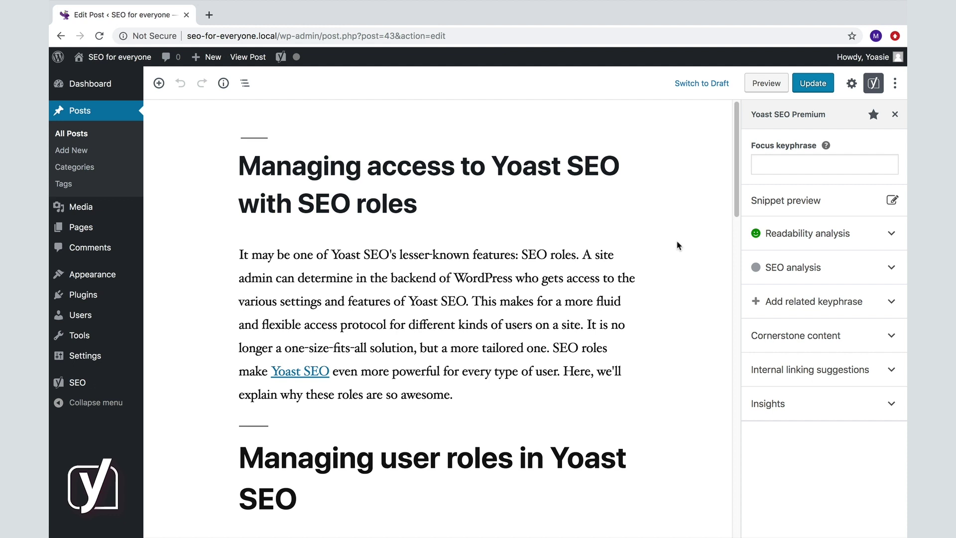
pyautogui.scroll(-20, 677, 246)
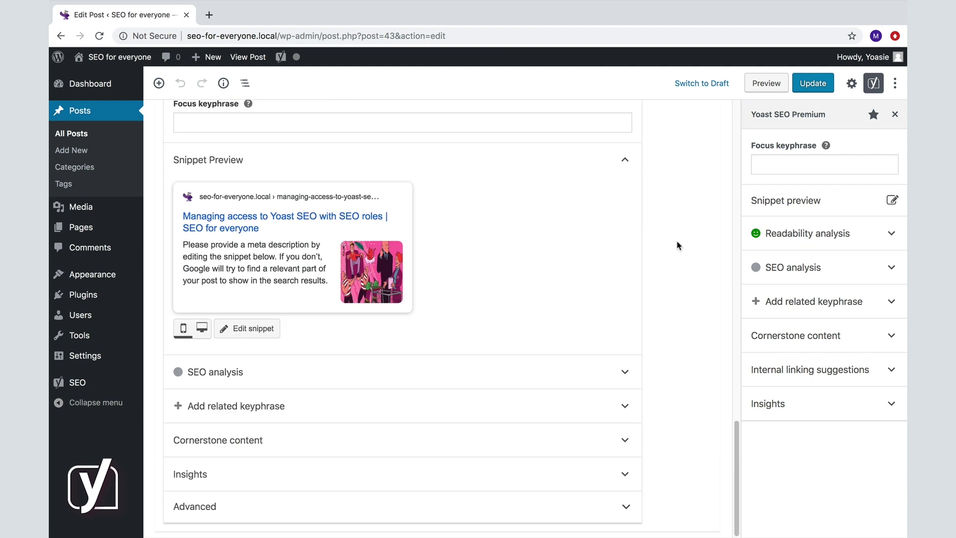
# Open the snippet editor and switch its preview between desktop and mobile twice
pyautogui.click(839, 201)
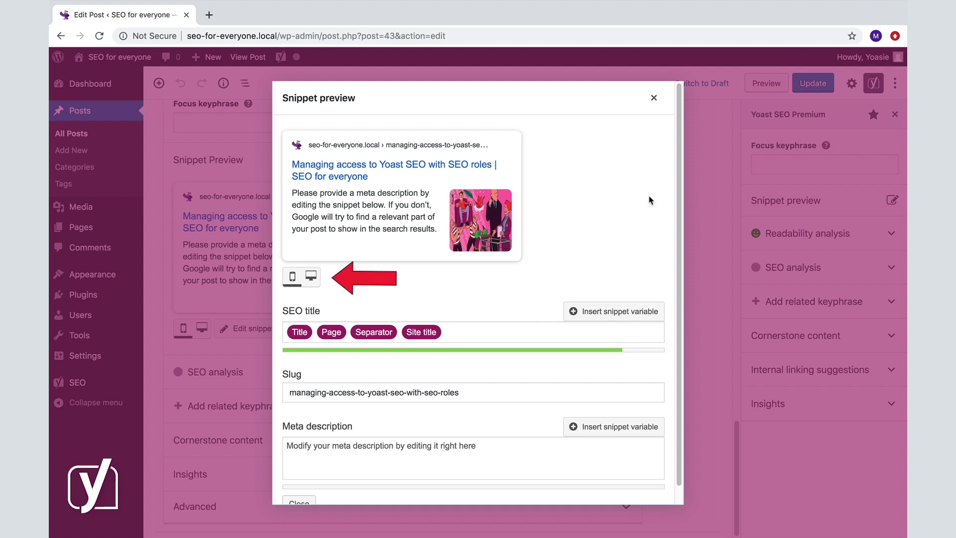
pyautogui.click(311, 277)
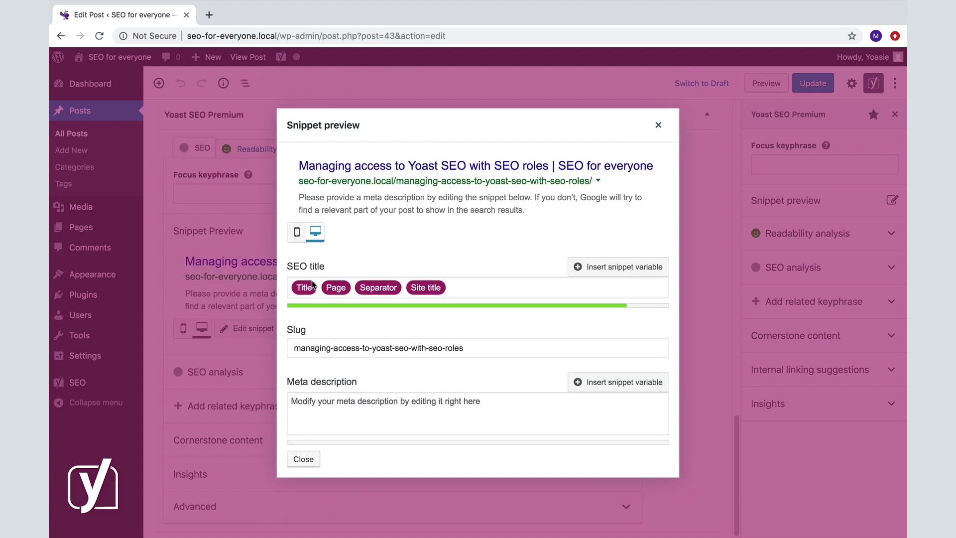
pyautogui.click(296, 234)
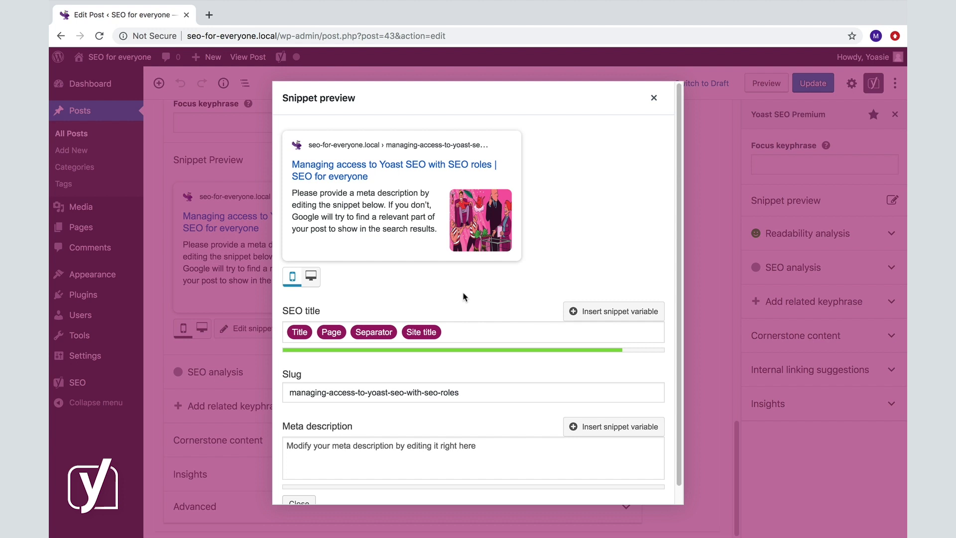
pyautogui.click(311, 275)
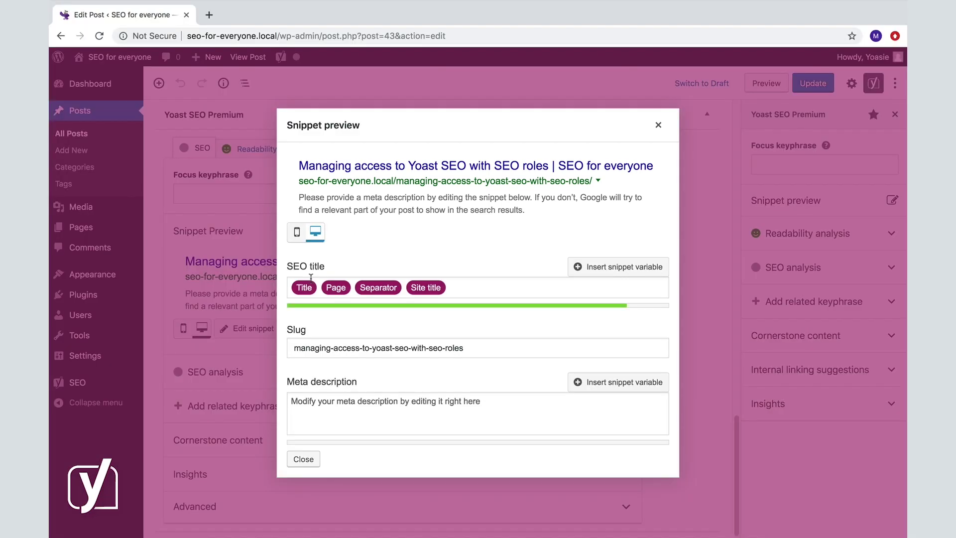
pyautogui.click(297, 232)
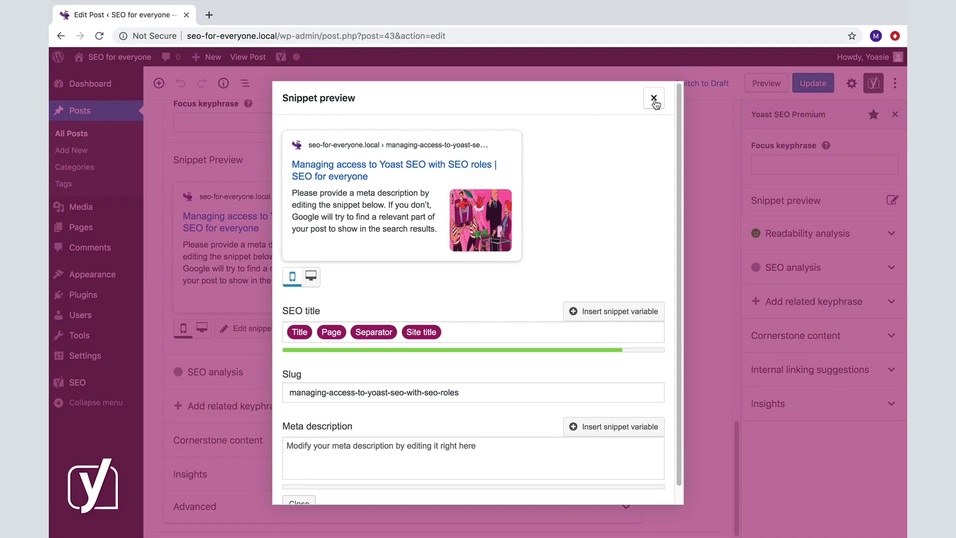
# Close the snippet editor and open the Customizer's Site Identity section
pyautogui.click(654, 100)
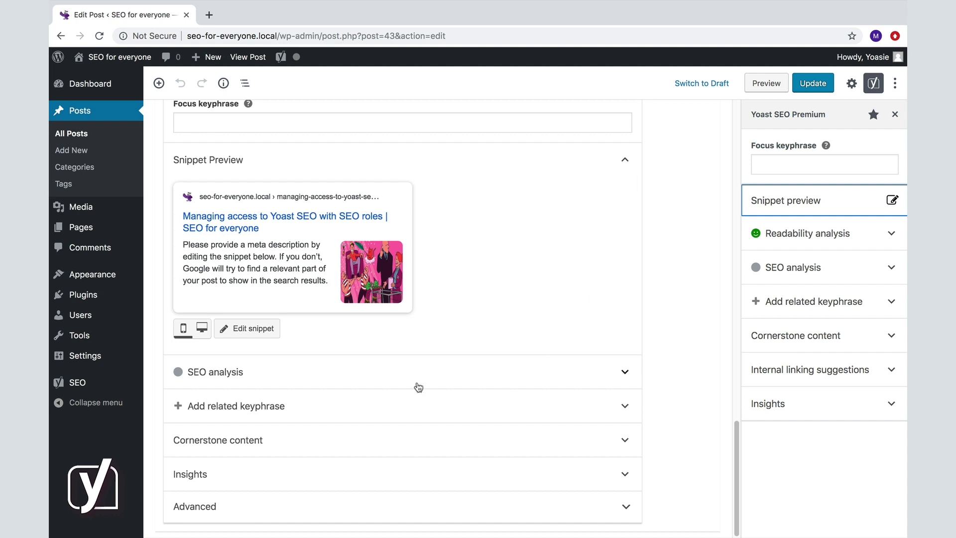
pyautogui.moveTo(105, 277)
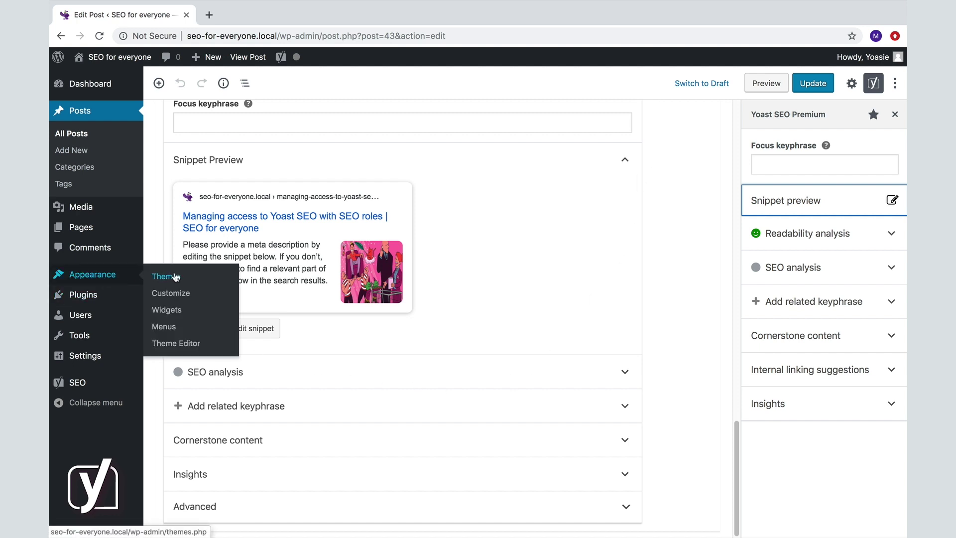
pyautogui.click(170, 293)
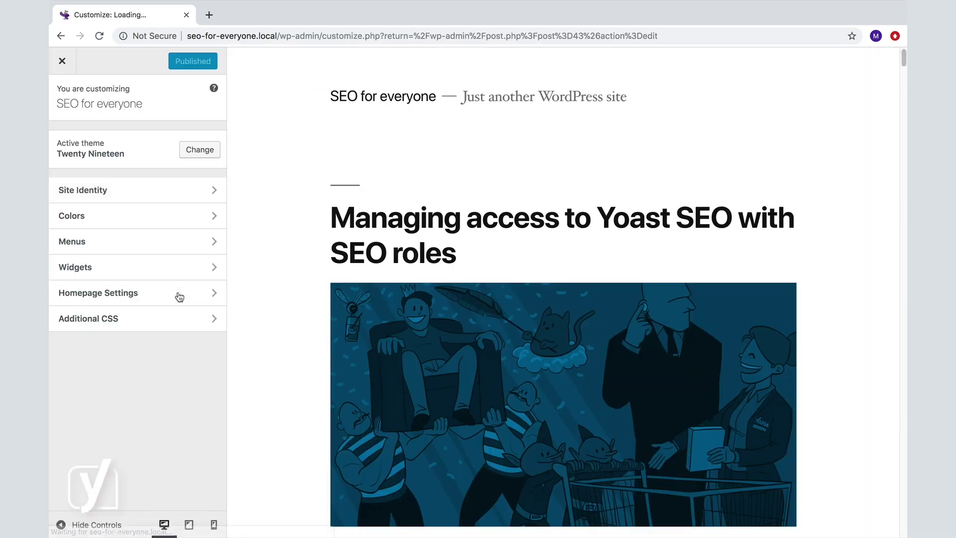
pyautogui.click(151, 192)
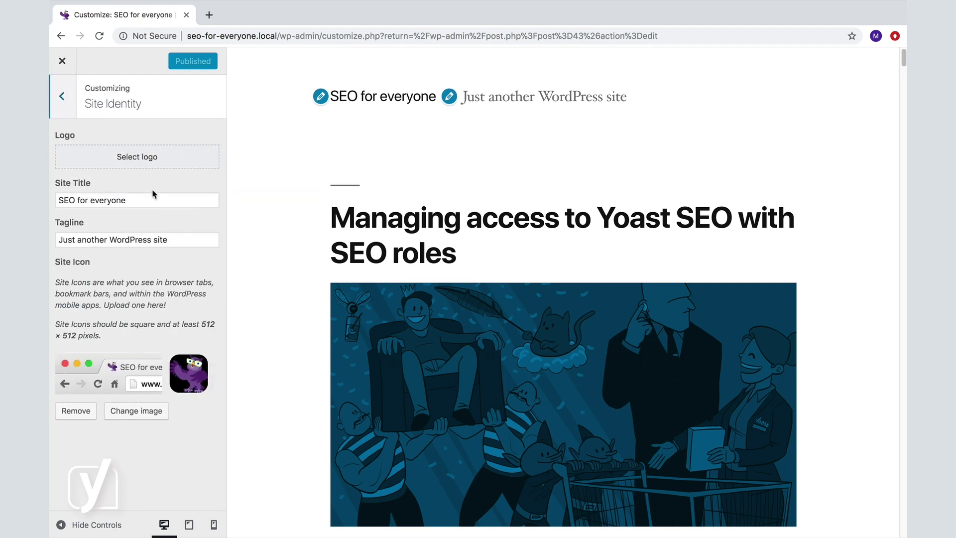
# Replace the site icon with the cropped owl image, then exit the Customizer without publishing
pyautogui.click(78, 413)
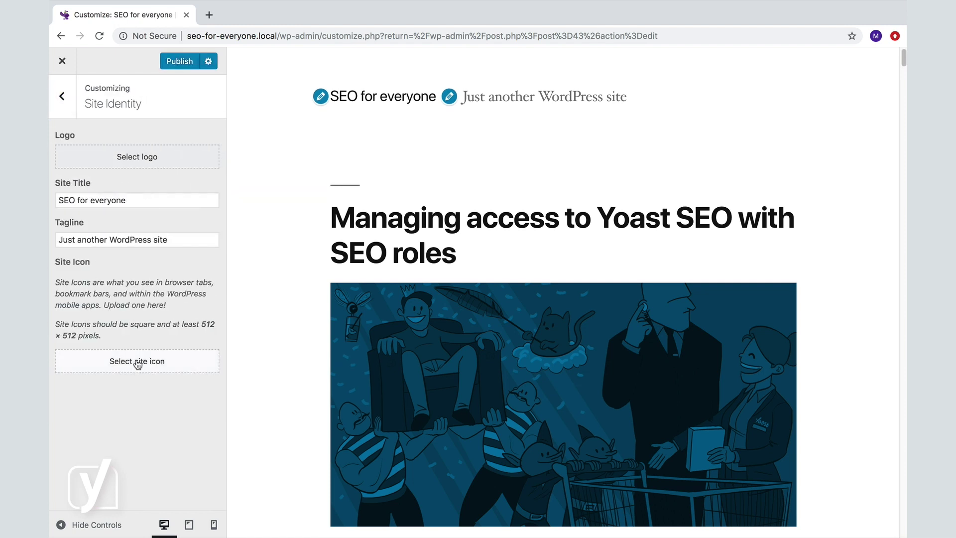
pyautogui.click(138, 363)
pyautogui.click(194, 213)
pyautogui.click(861, 502)
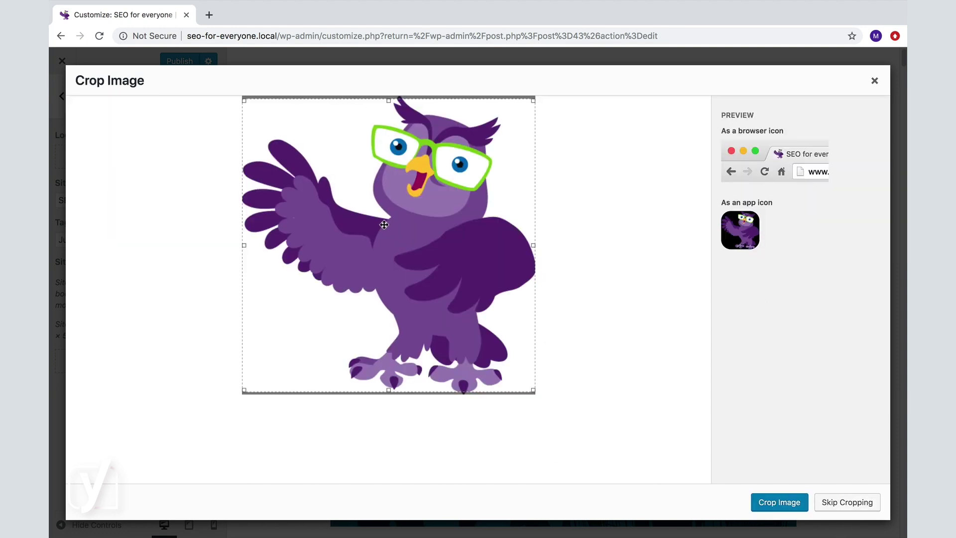
pyautogui.click(786, 506)
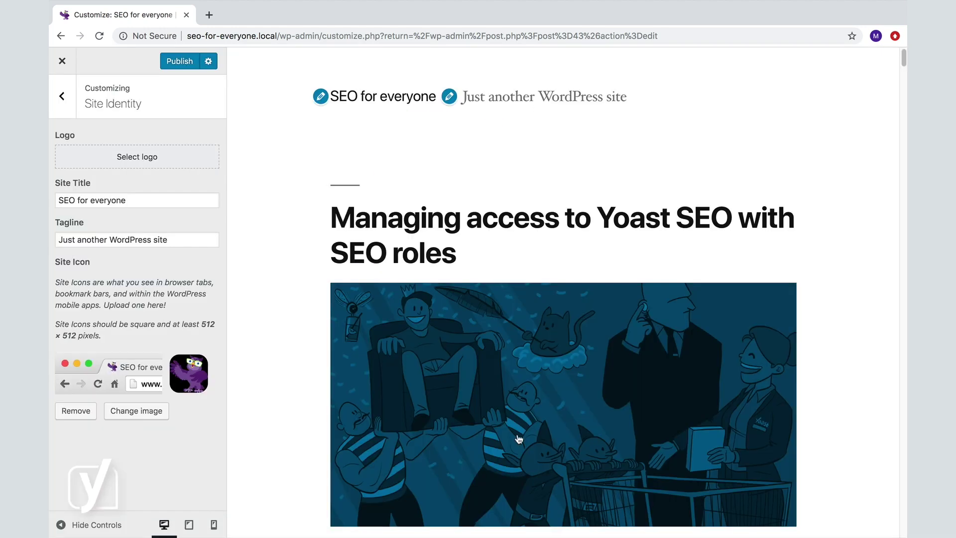
pyautogui.click(62, 61)
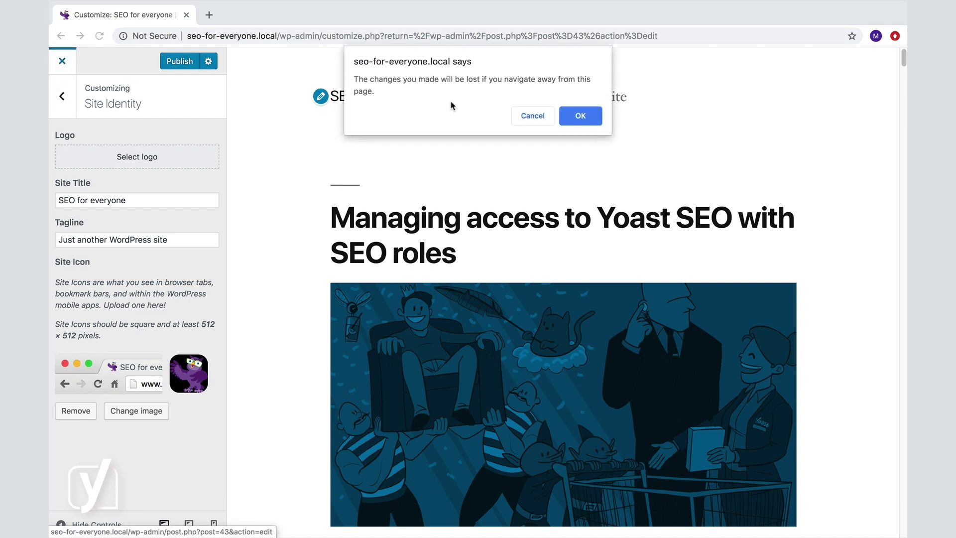
pyautogui.click(580, 116)
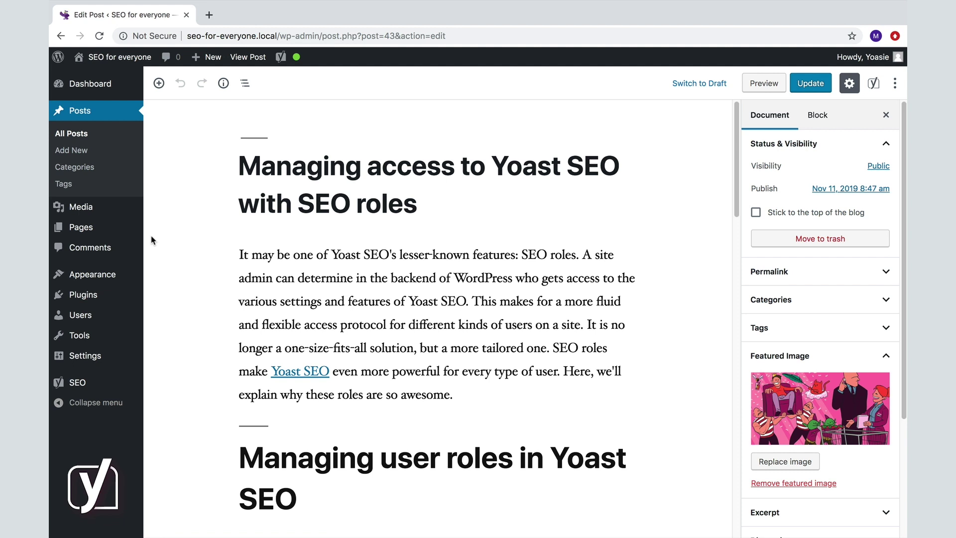
# Open the Yoast panel, reopen and close the snippet preview, then show Document settings
pyautogui.click(877, 85)
pyautogui.click(804, 200)
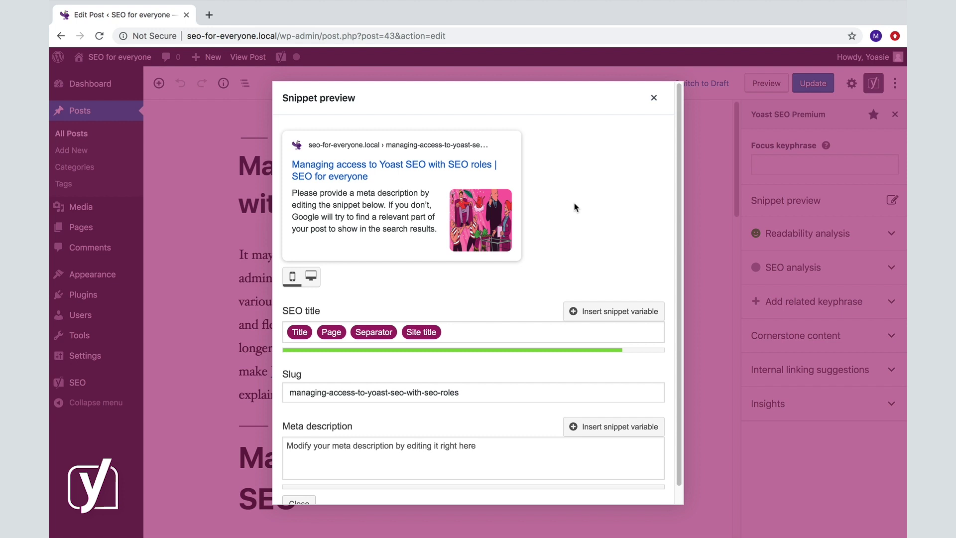
pyautogui.click(654, 98)
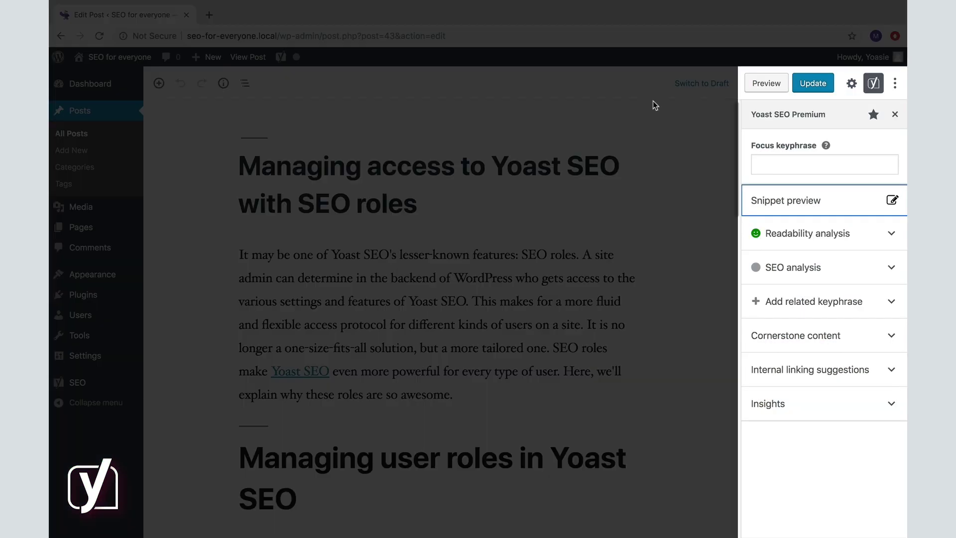
pyautogui.click(851, 83)
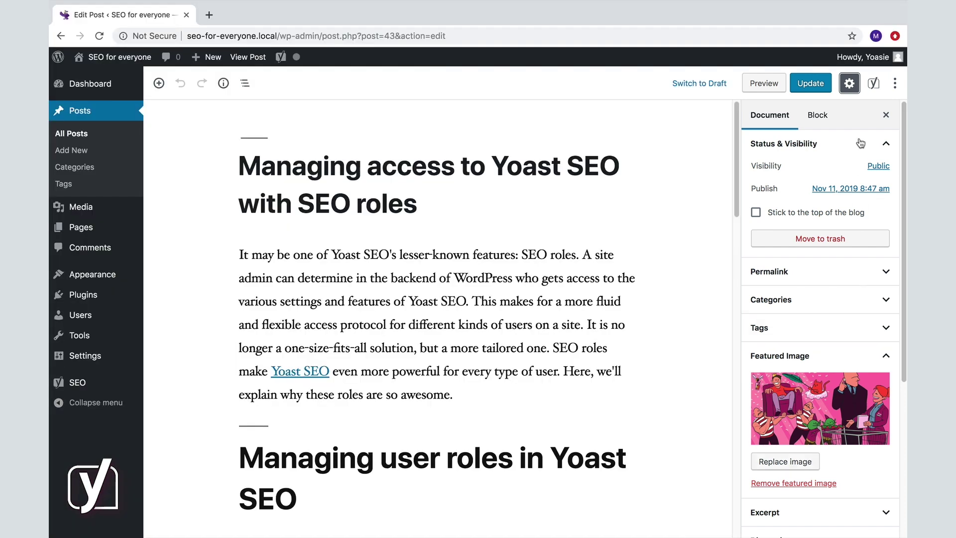
# Reopen the Yoast snippet preview and view it as desktop, then mobile result
pyautogui.click(875, 86)
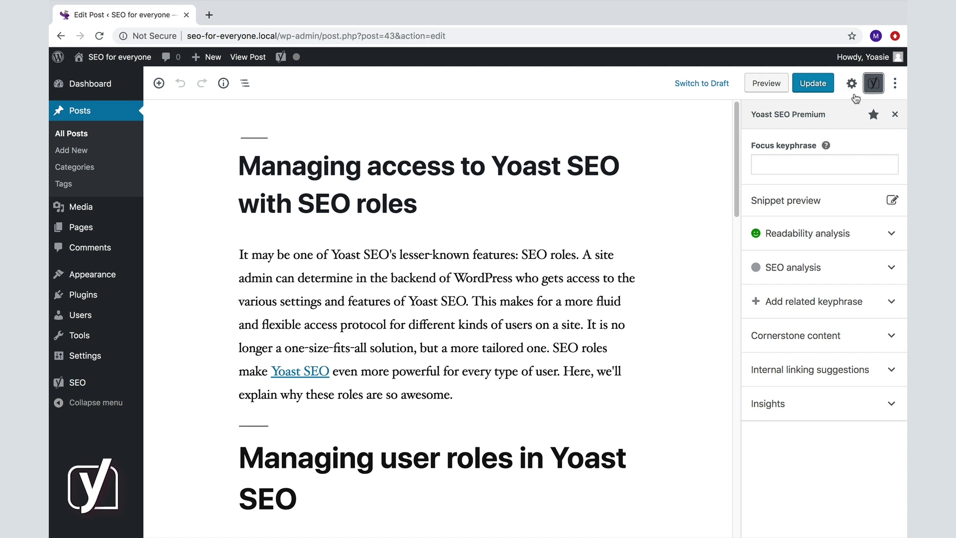
pyautogui.click(795, 205)
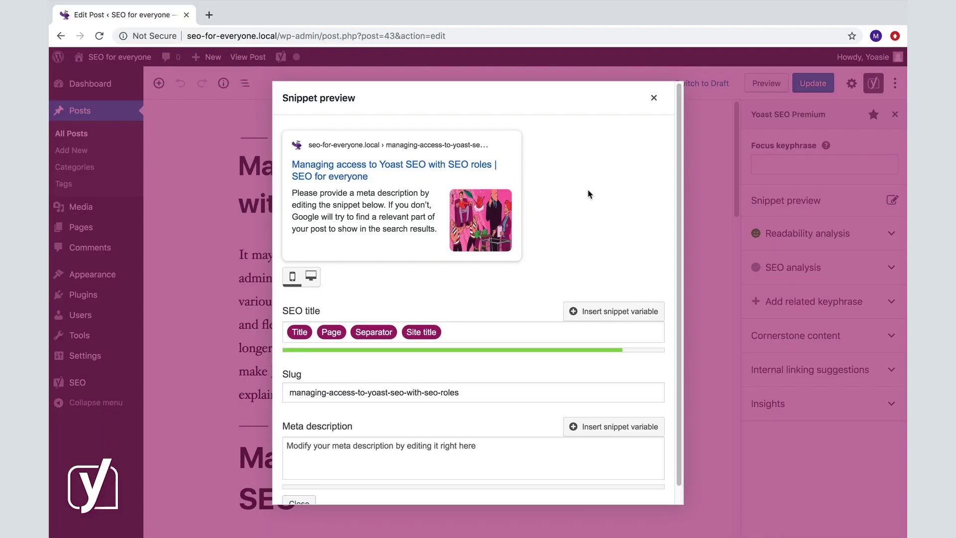
pyautogui.click(311, 280)
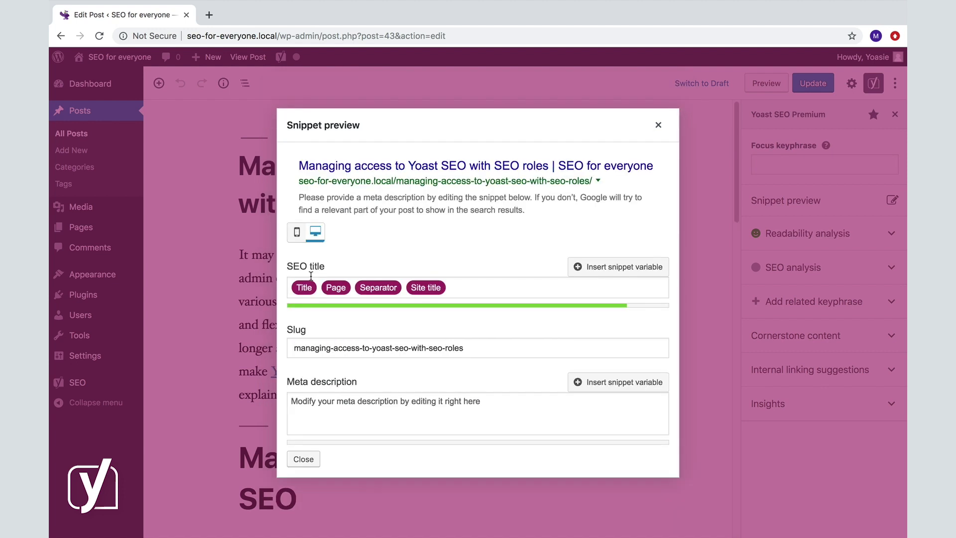
pyautogui.click(297, 234)
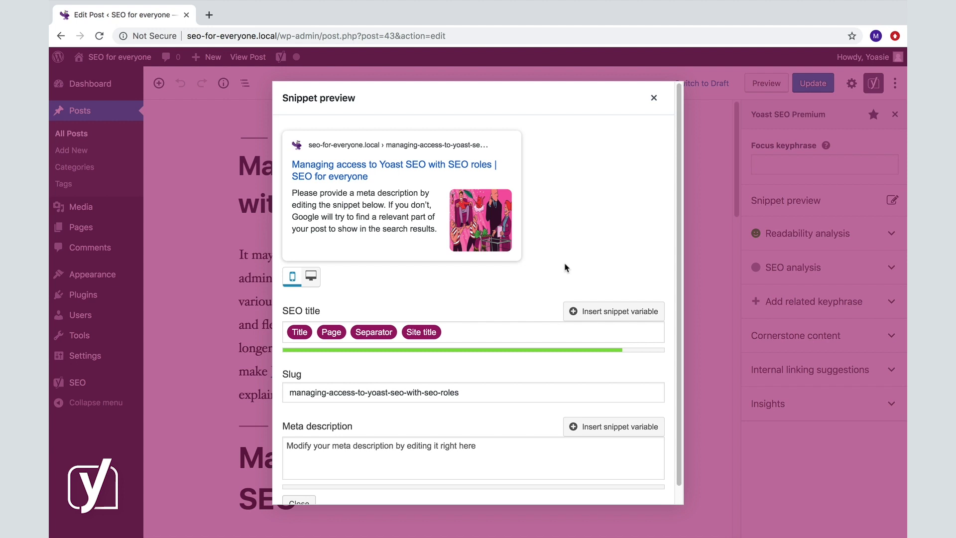
# Close the snippet preview and enter 'seo roles' as the focus keyphrase
pyautogui.click(653, 98)
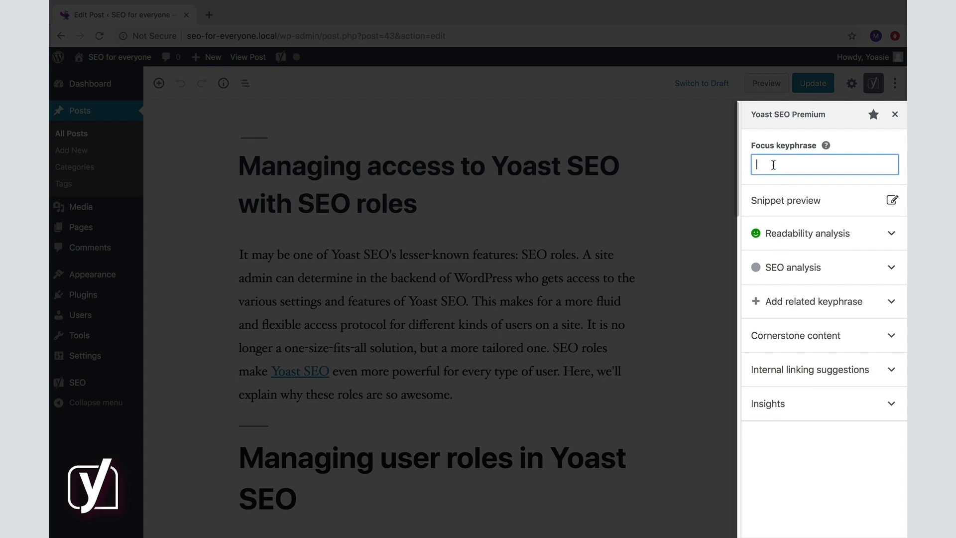
pyautogui.write('se')
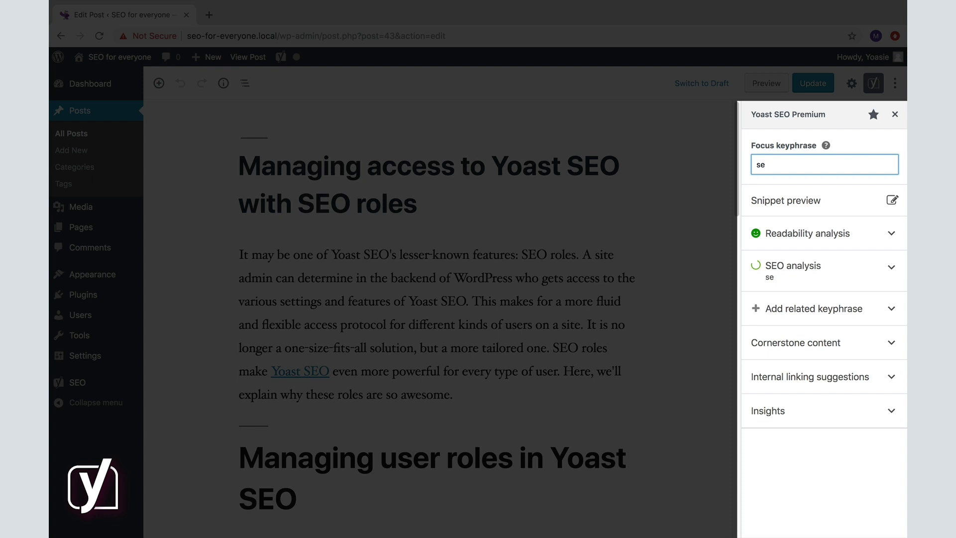
pyautogui.write('o roles')
# Reopen the snippet editor and step through its SEO title, slug and meta description fields
pyautogui.click(789, 201)
pyautogui.scroll(-1, 557, 269)
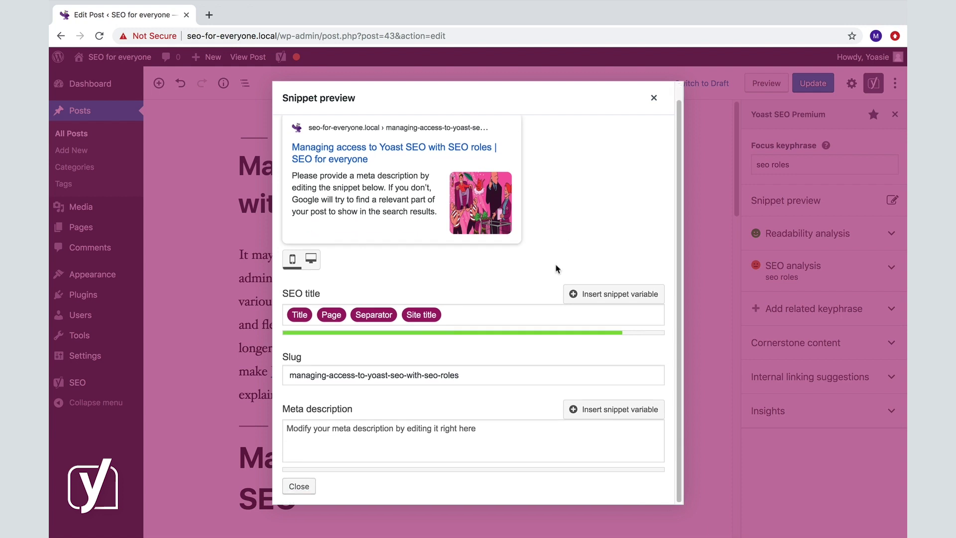
pyautogui.click(483, 313)
pyautogui.click(478, 371)
pyautogui.click(489, 431)
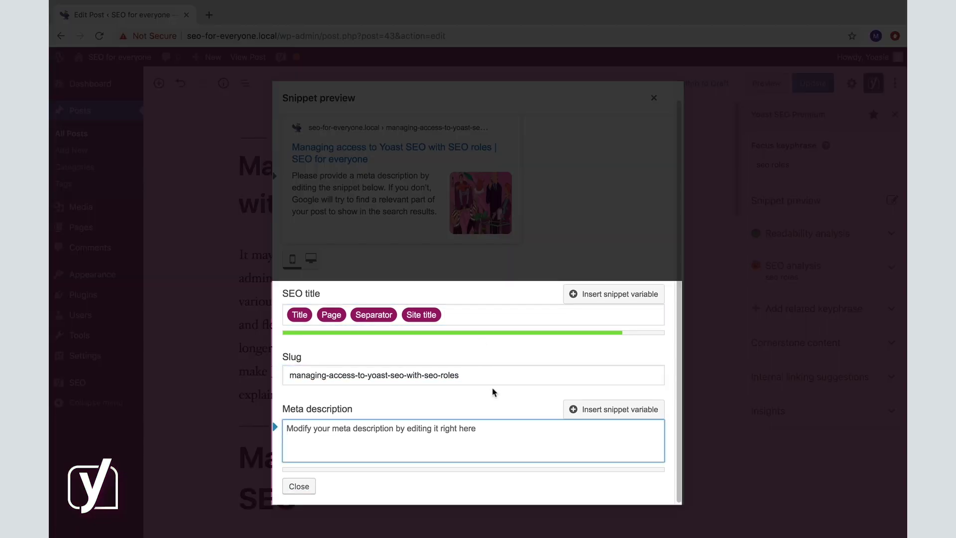
pyautogui.click(491, 315)
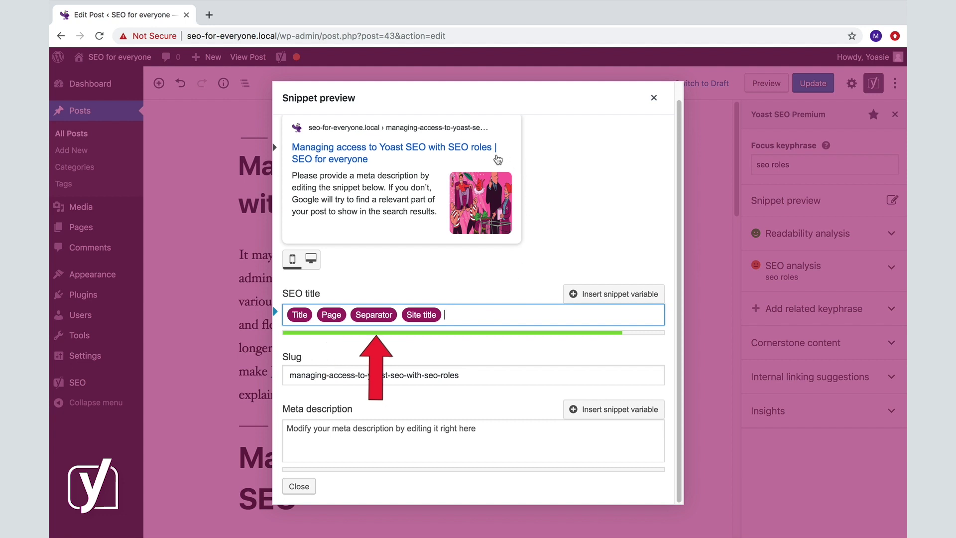
# Close the snippet editor, visit SEO > Search Appearance, then go to the Posts list
pyautogui.click(654, 98)
pyautogui.moveTo(79, 382)
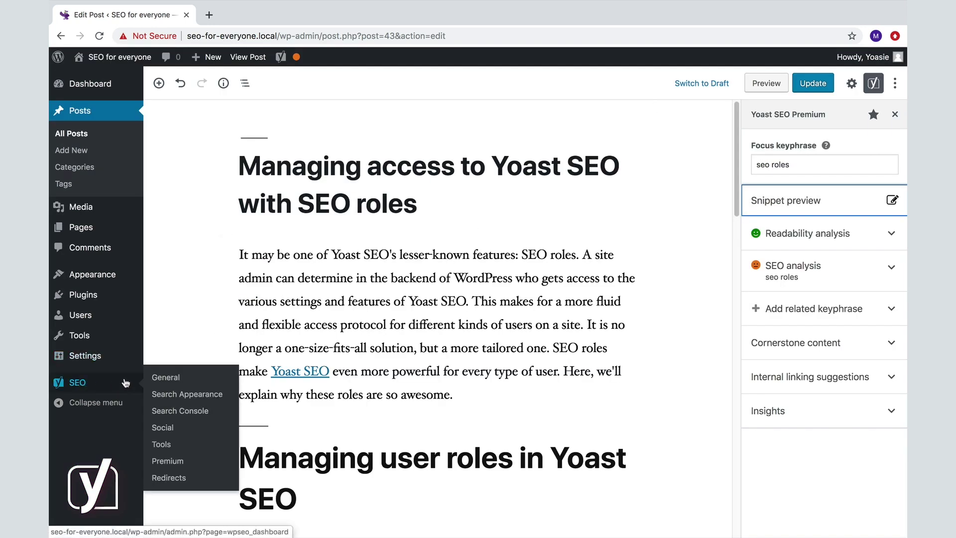
pyautogui.click(183, 395)
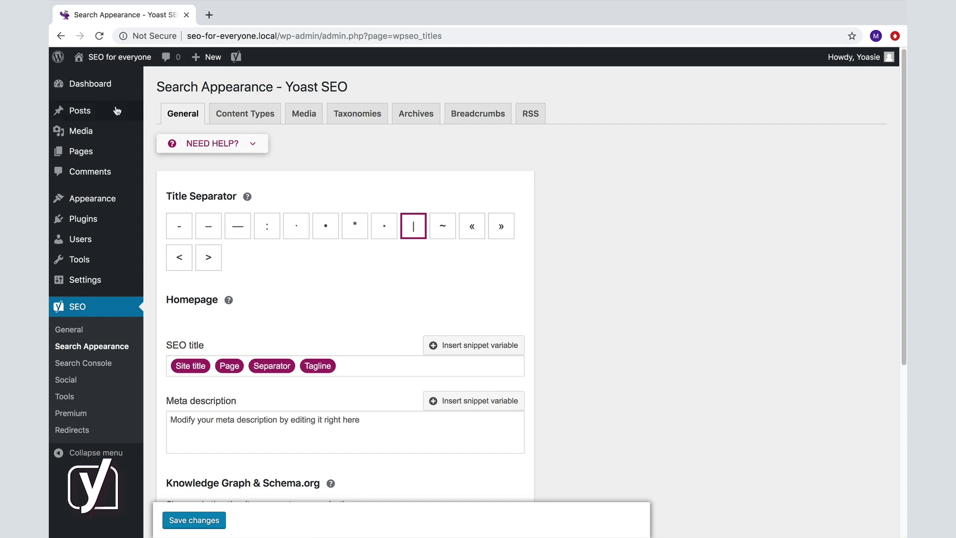
pyautogui.moveTo(79, 113)
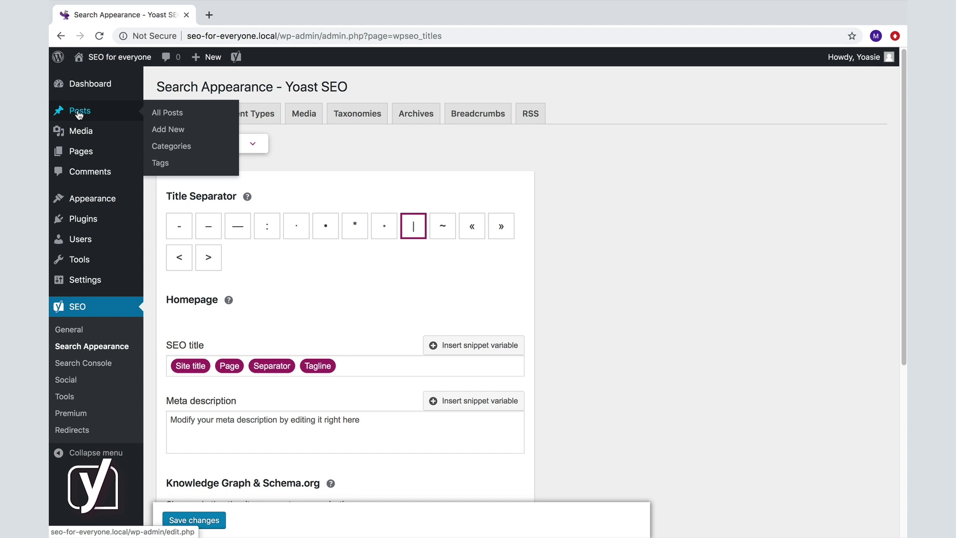
pyautogui.click(79, 113)
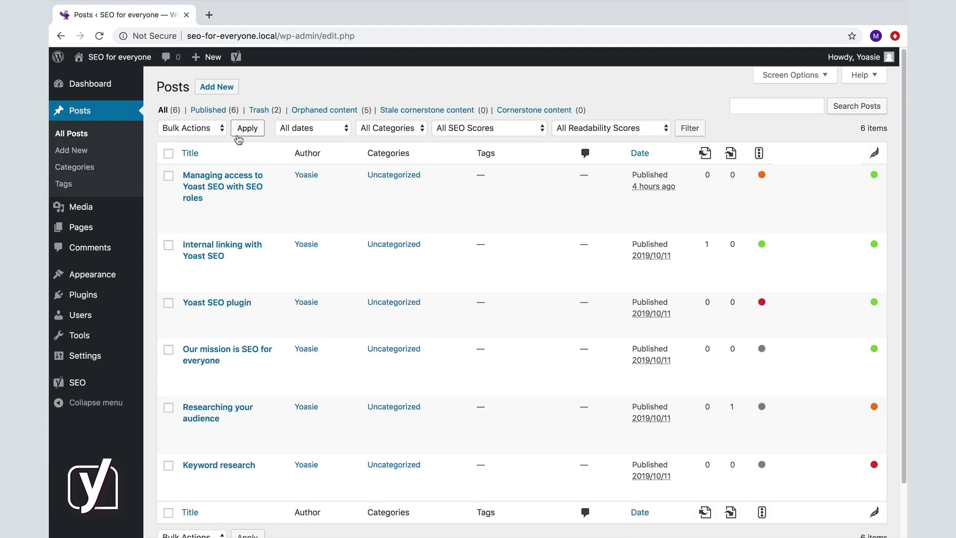
# Open the 'Managing access to Yoast SEO with SEO roles' post and its Yoast snippet preview
pyautogui.click(209, 180)
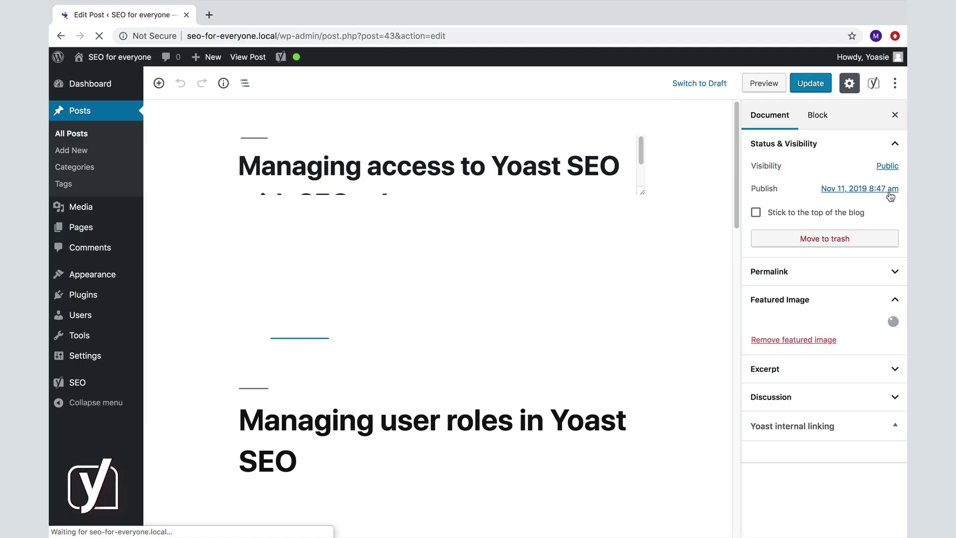
pyautogui.click(873, 84)
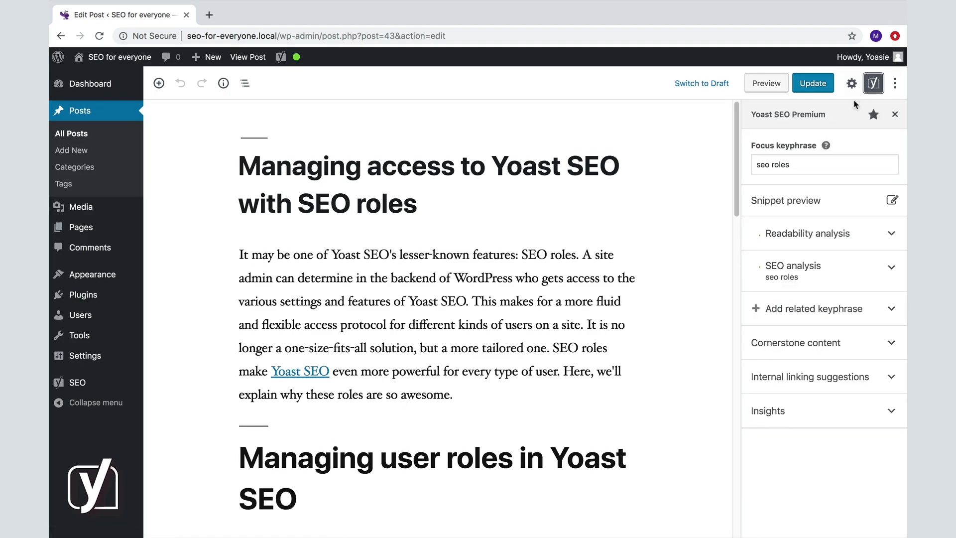
pyautogui.click(780, 209)
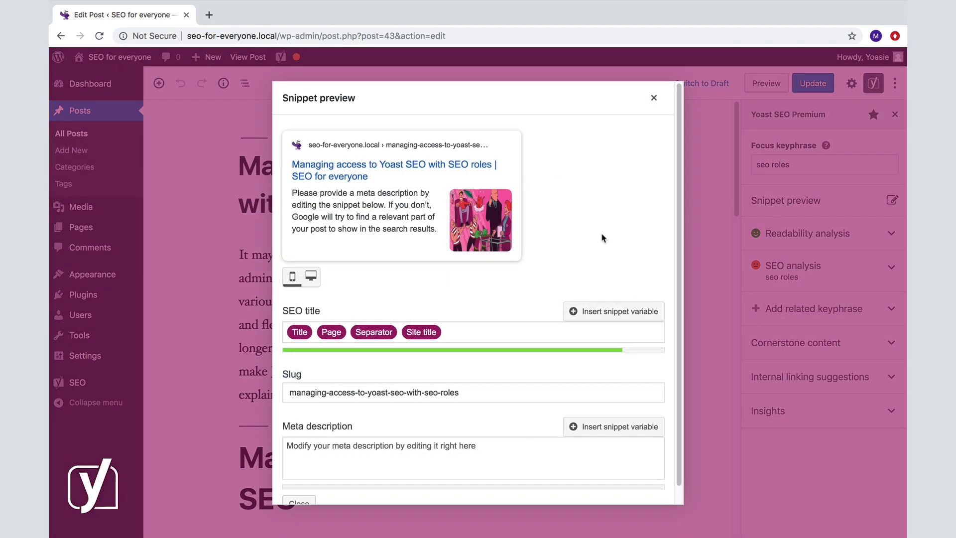
pyautogui.click(467, 331)
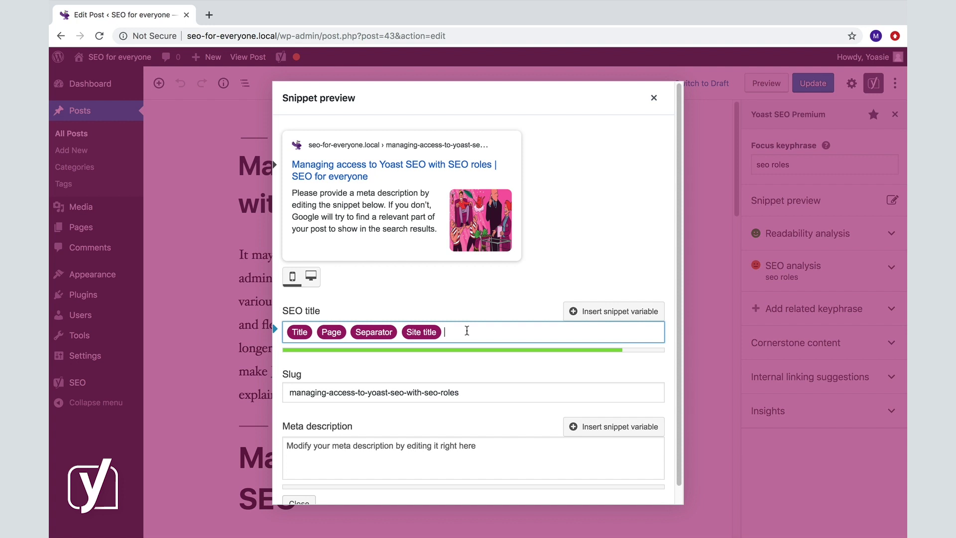
pyautogui.press('BackSpace')
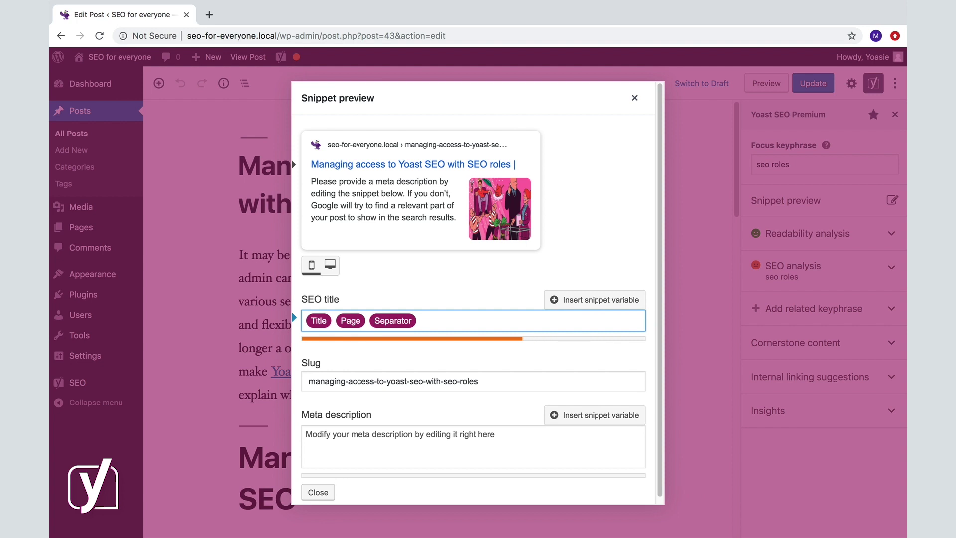
pyautogui.write('something d')
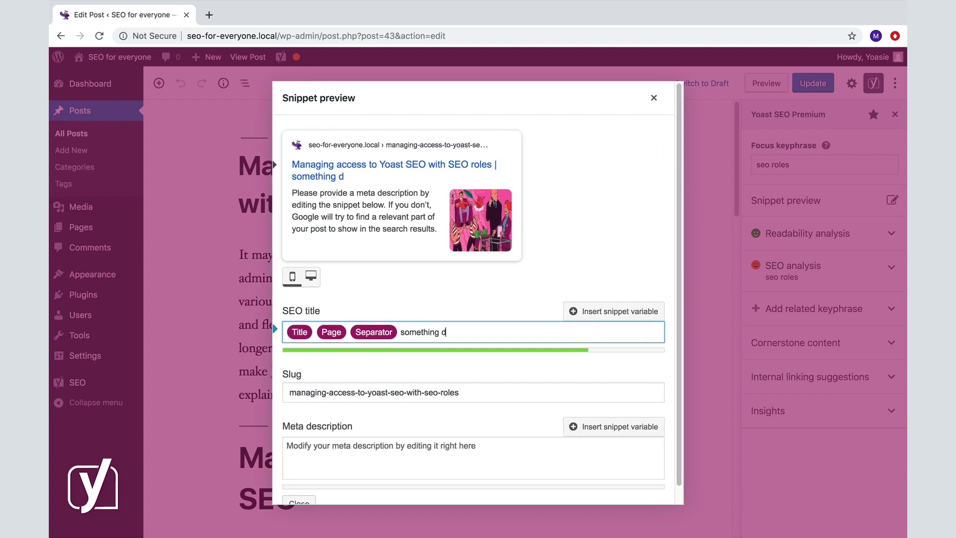
pyautogui.write('ifferent')
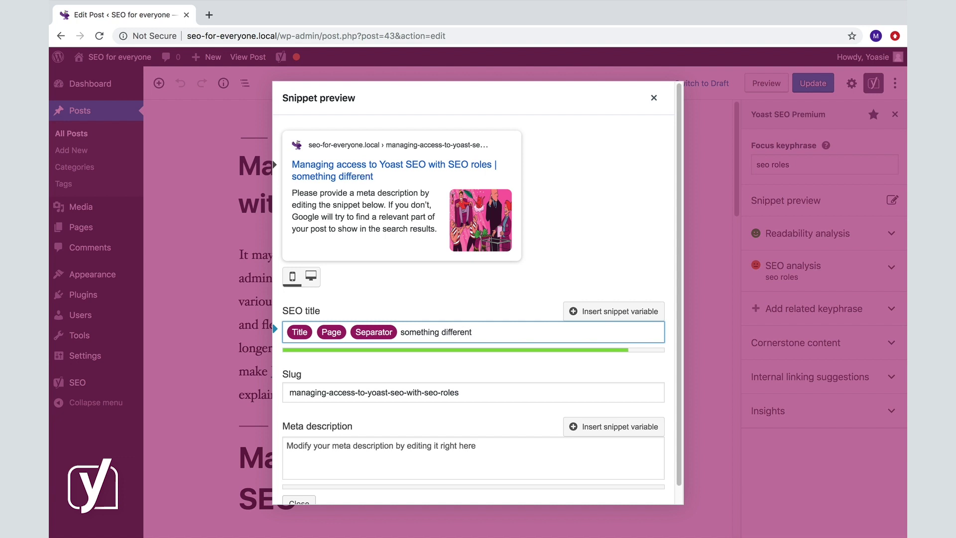
pyautogui.moveTo(493, 333); pyautogui.dragTo(401, 334)
pyautogui.press('BackSpace')
pyautogui.write('%')
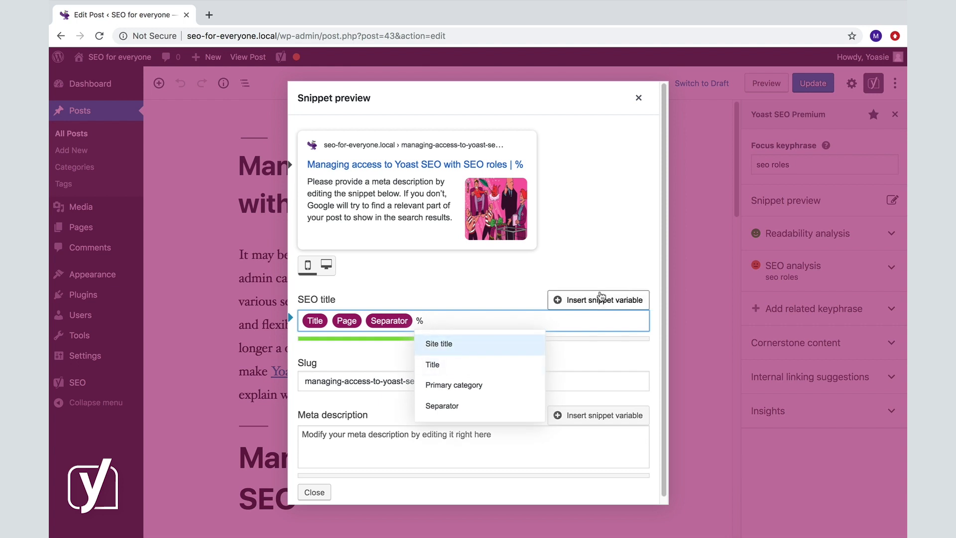
pyautogui.click(586, 301)
pyautogui.click(585, 301)
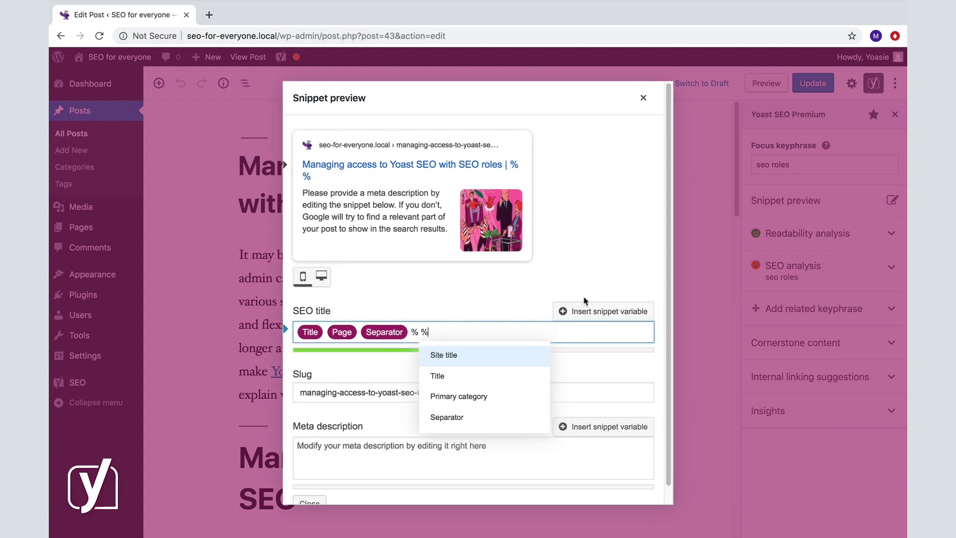
pyautogui.click(456, 357)
pyautogui.click(408, 332)
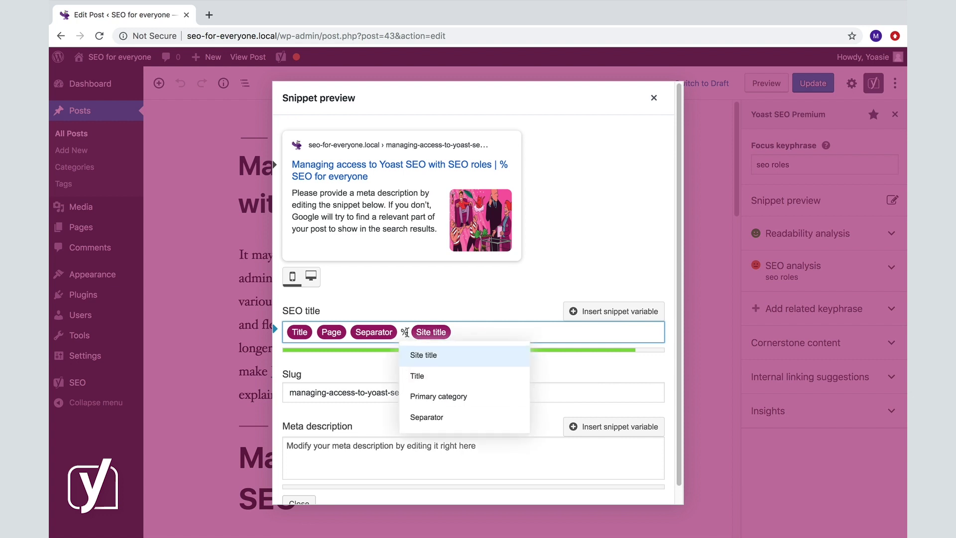
pyautogui.press('BackSpace')
pyautogui.press('BackSpace')
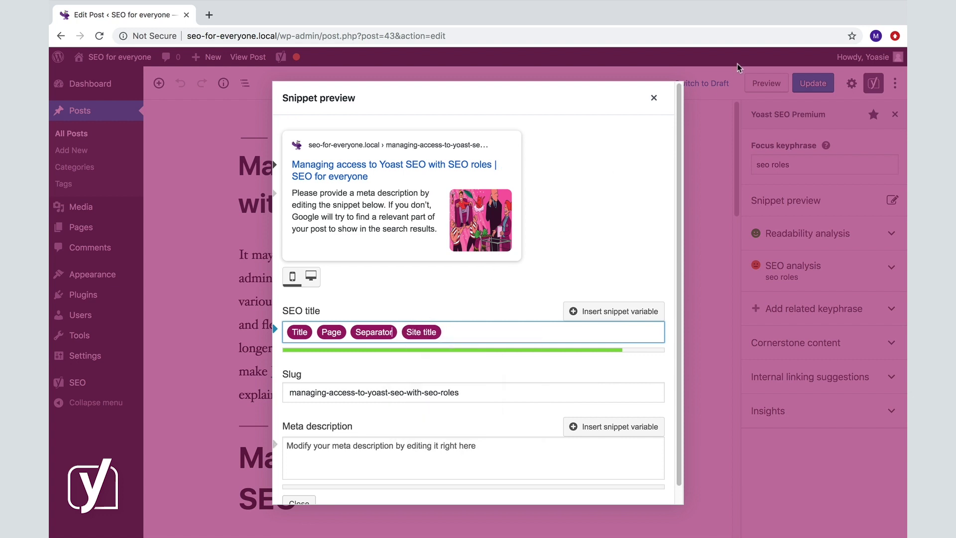
# Close the snippet editor and view the Snippet variables help under SEO > Search Appearance
pyautogui.click(653, 99)
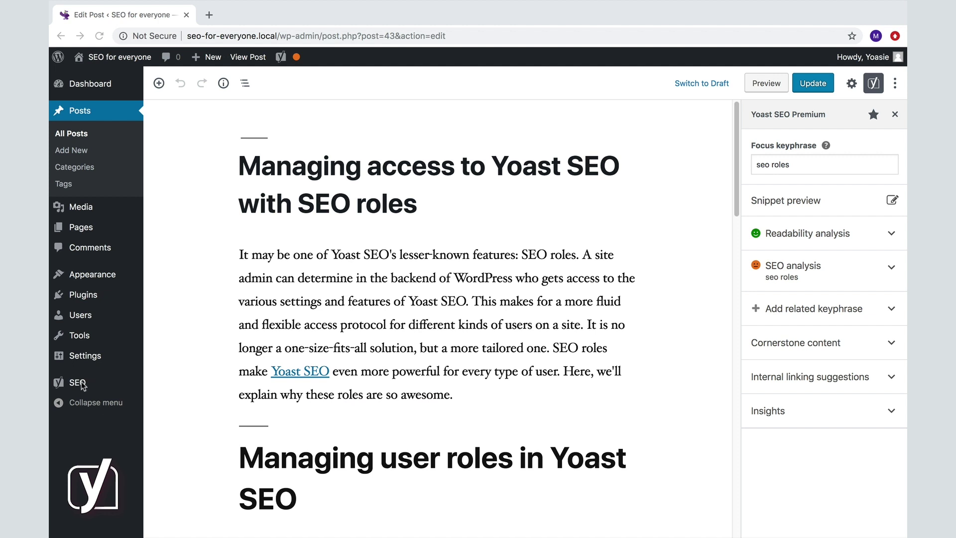
pyautogui.moveTo(80, 381)
pyautogui.click(191, 394)
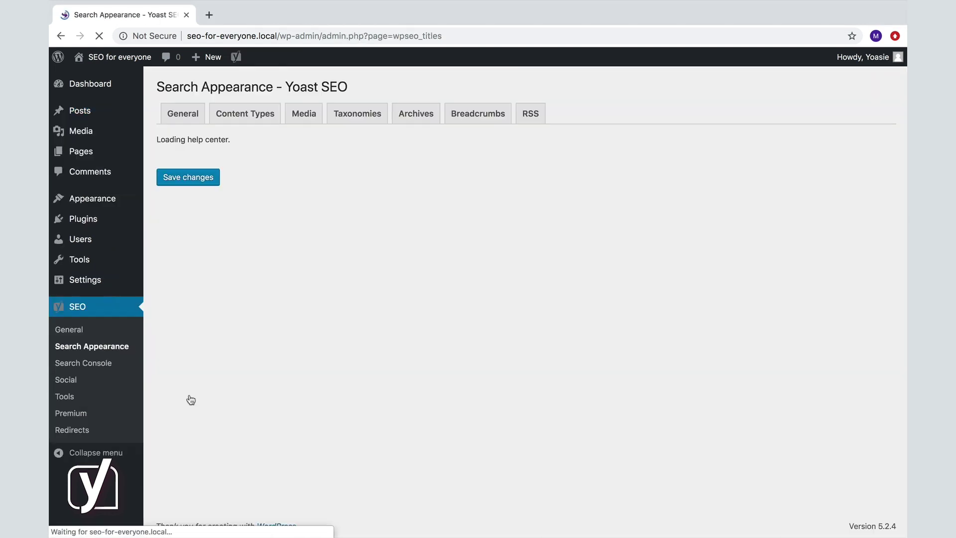
pyautogui.click(201, 149)
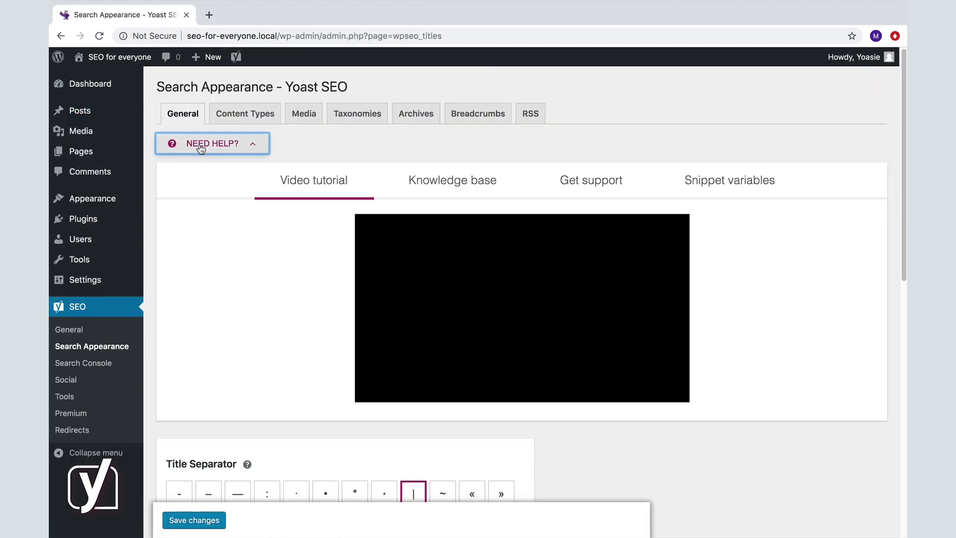
pyautogui.click(704, 183)
pyautogui.scroll(-5, 657, 249)
pyautogui.scroll(5, 640, 293)
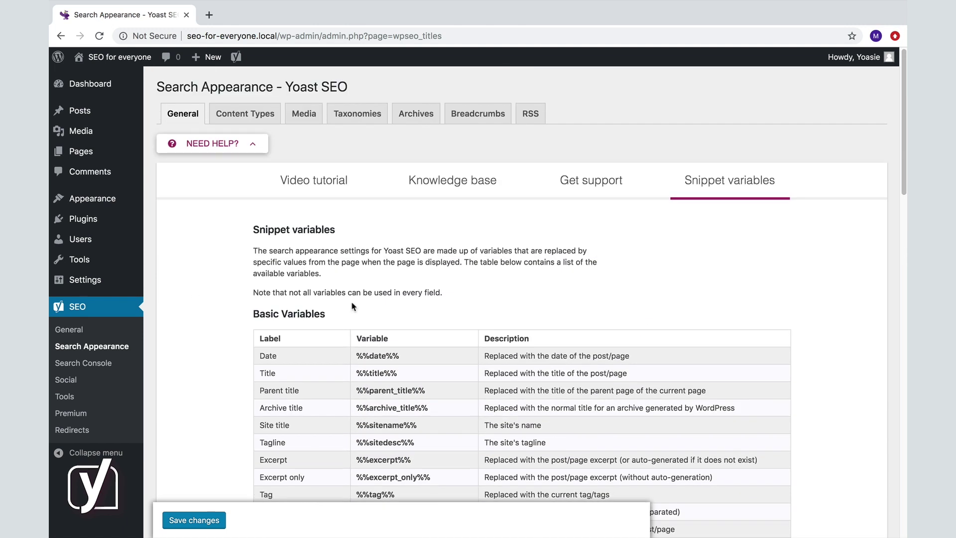
# Reopen the SEO roles post from the Posts list and open its snippet preview editor
pyautogui.click(80, 111)
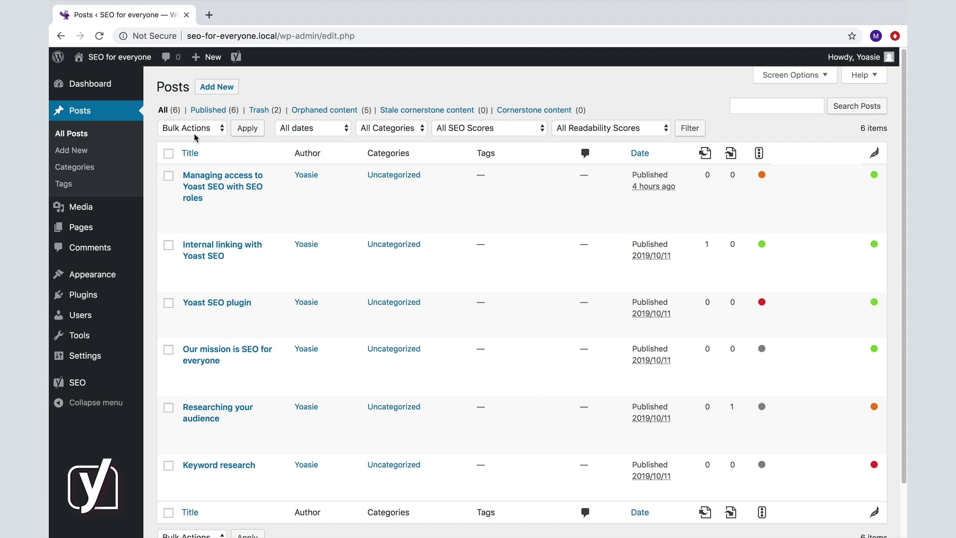
pyautogui.click(196, 185)
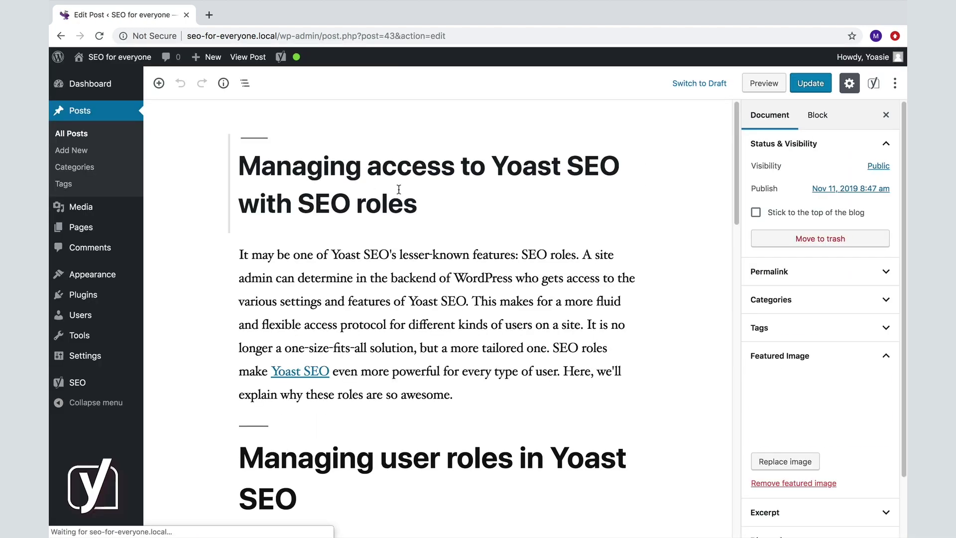
pyautogui.moveTo(420, 208); pyautogui.dragTo(196, 162)
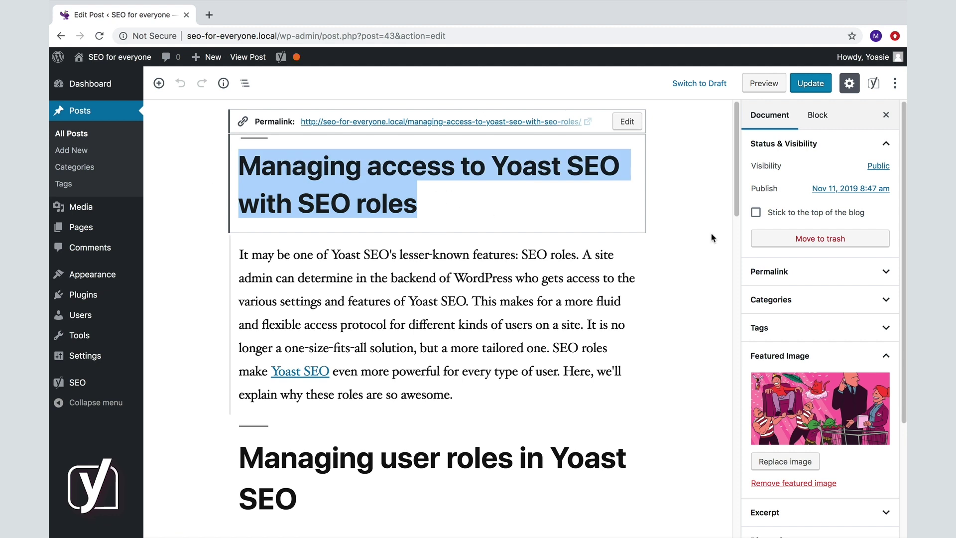
pyautogui.click(873, 83)
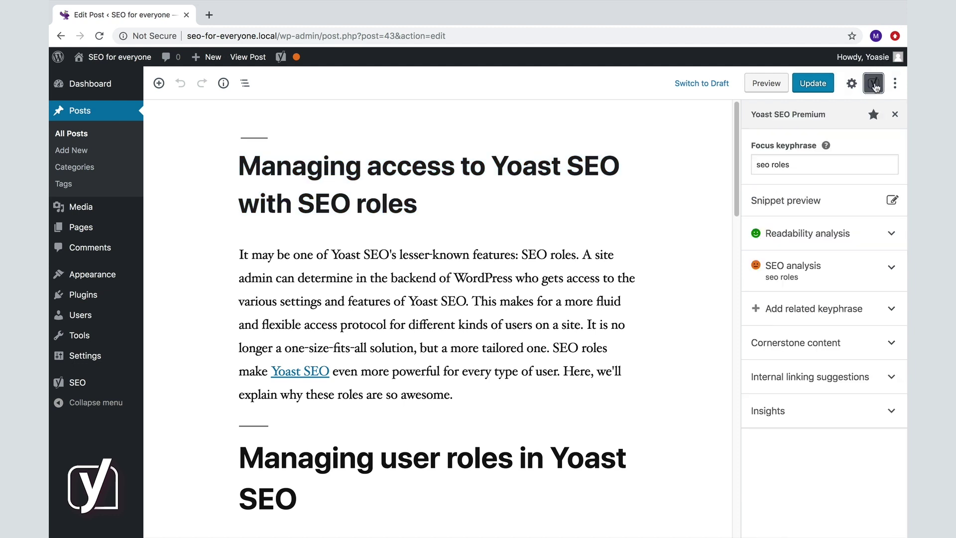
pyautogui.click(793, 201)
pyautogui.click(463, 330)
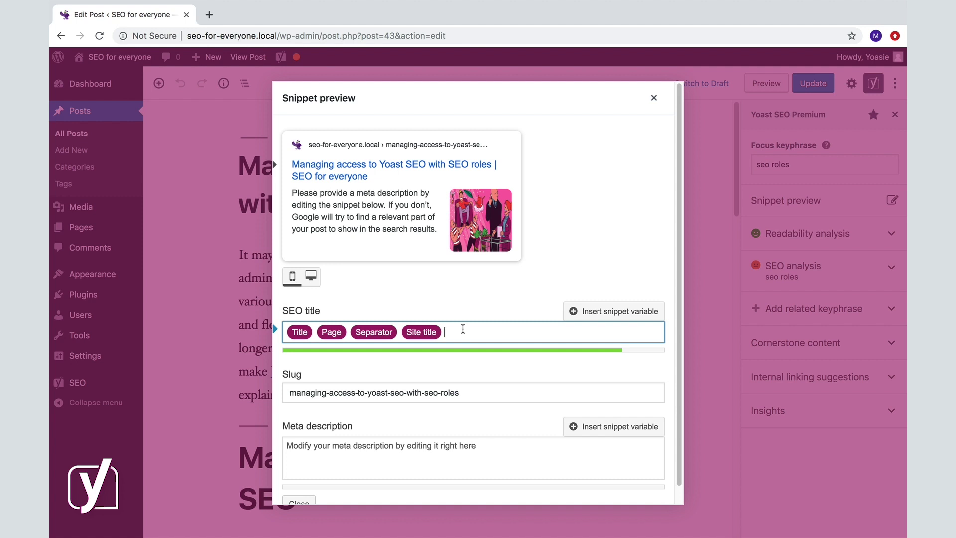
pyautogui.write("let's make thi")
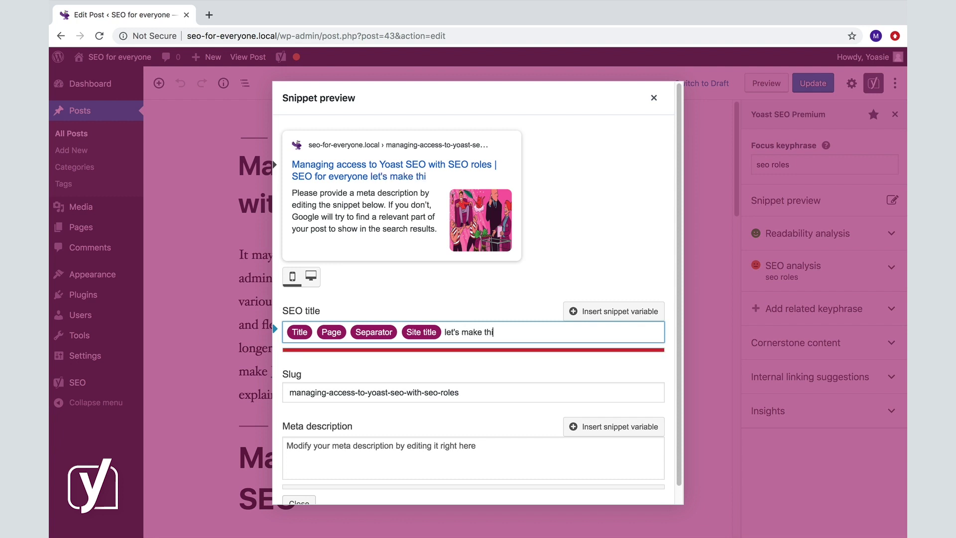
pyautogui.write('s aa')
pyautogui.press('BackSpace')
pyautogui.write('little longer to se')
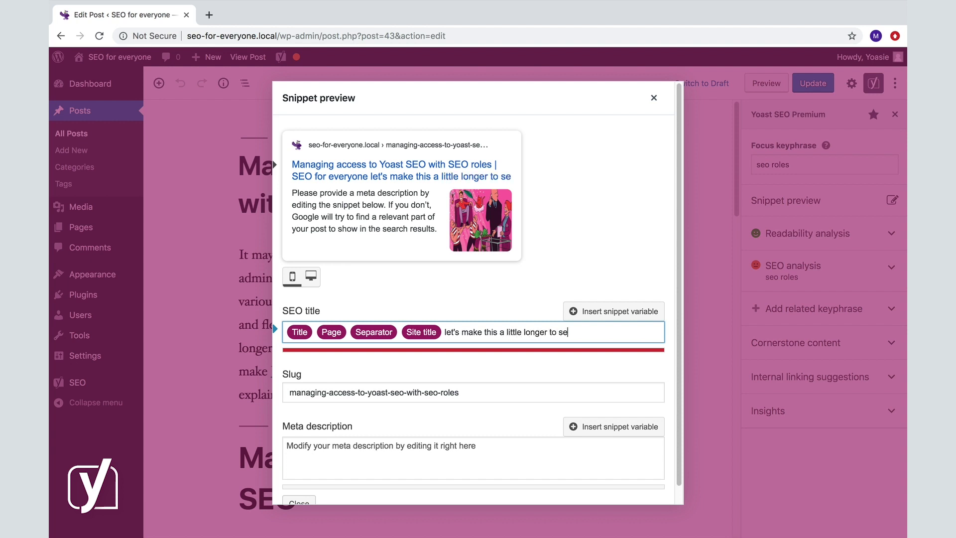
pyautogui.write('e what happens')
pyautogui.moveTo(628, 332); pyautogui.dragTo(447, 331)
pyautogui.press('BackSpace')
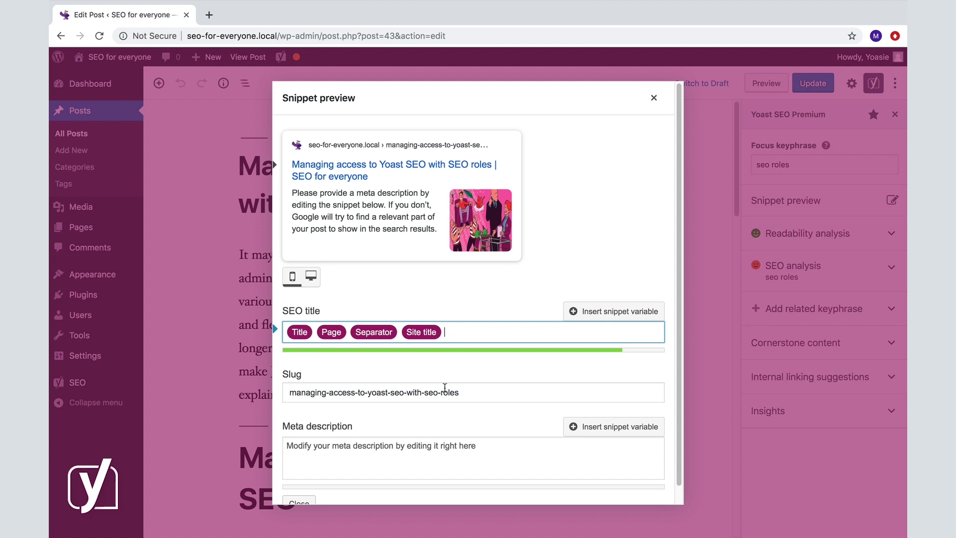
pyautogui.scroll(-1, 445, 388)
# Delete the 'managing-access-to-yoast-seo-with-' prefix so the slug reads 'seo-roles'
pyautogui.click(475, 374)
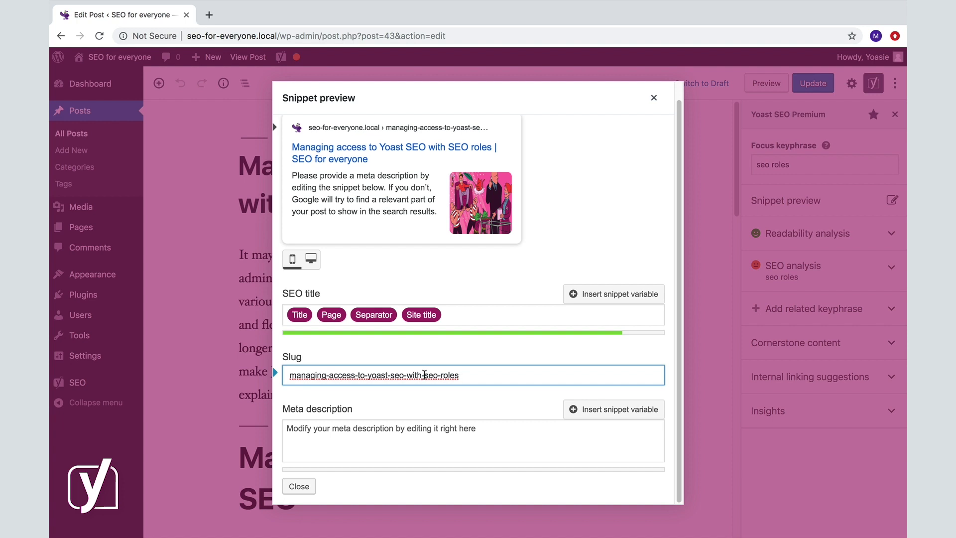
pyautogui.moveTo(424, 375); pyautogui.dragTo(274, 371)
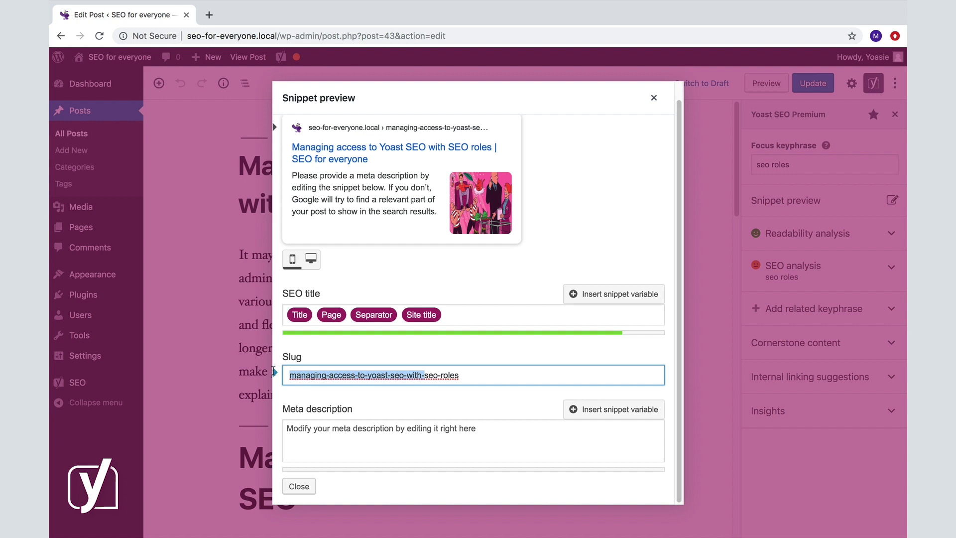
pyautogui.press('BackSpace')
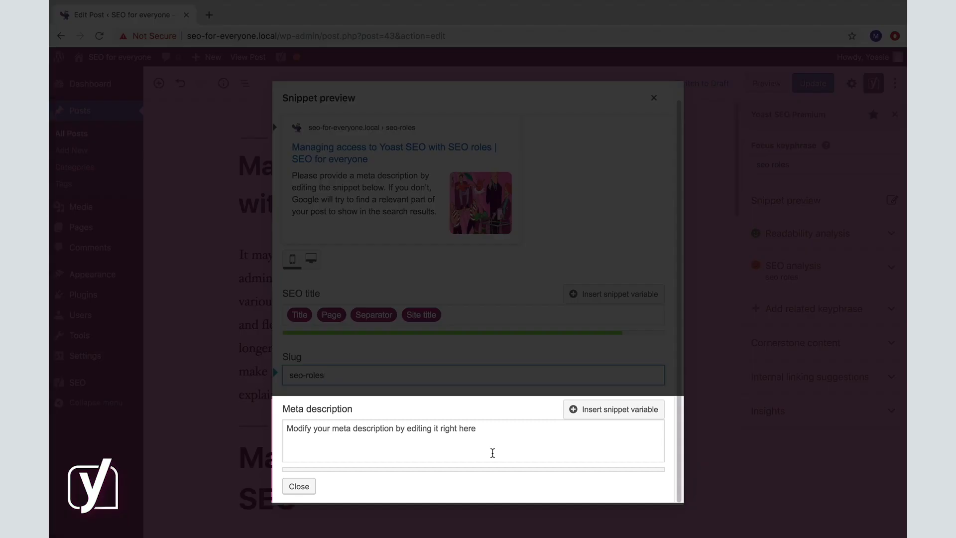
# Write the meta description 'Look what's happening! [Site title] is so cool!' using the Site title variable
pyautogui.click(360, 428)
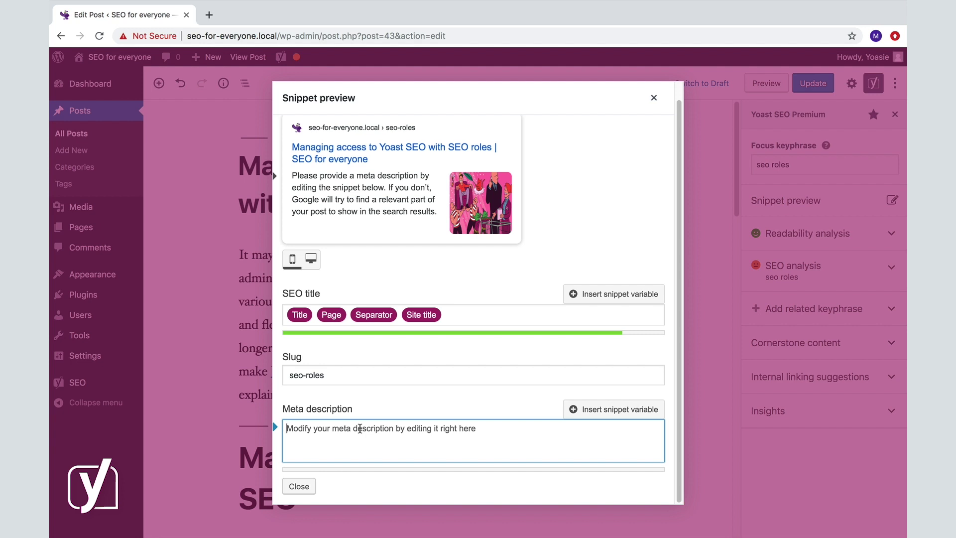
pyautogui.write('Look wh')
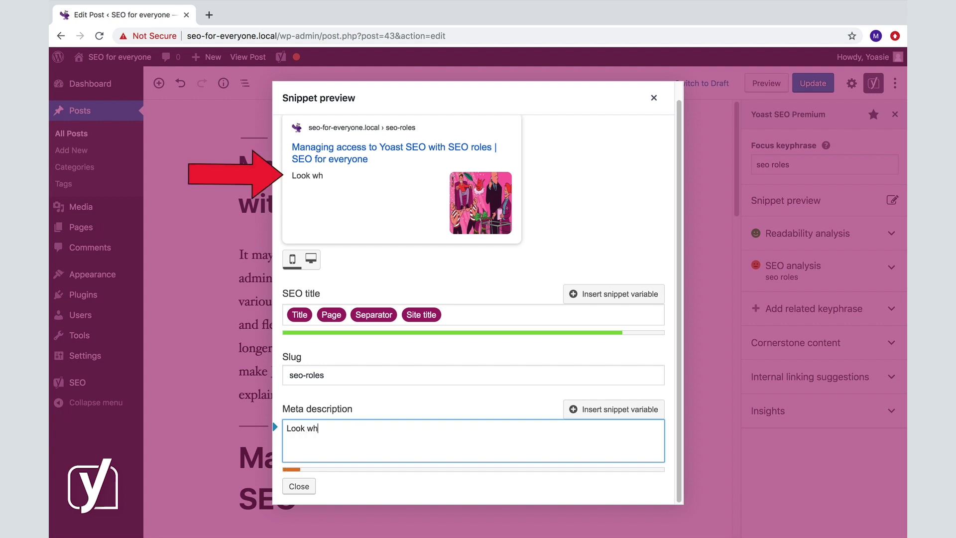
pyautogui.write("at's")
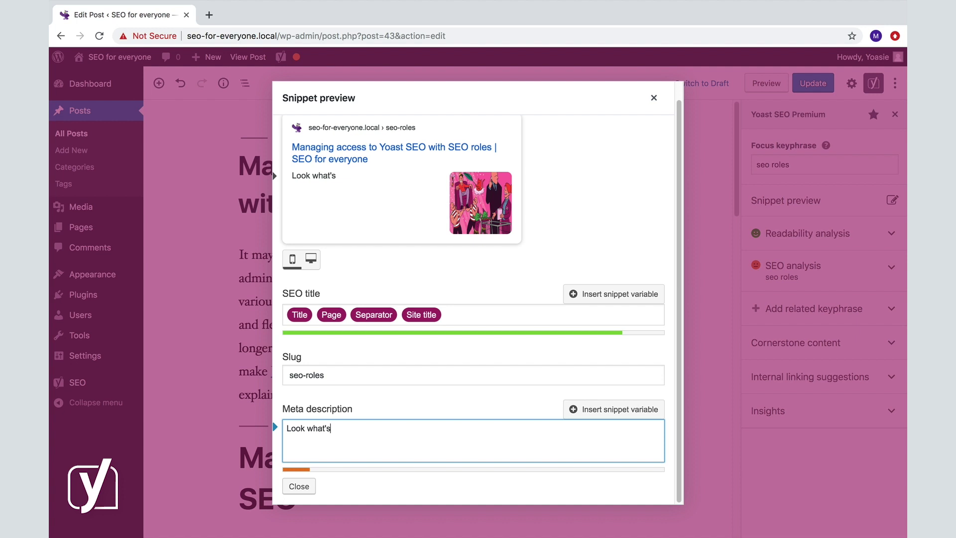
pyautogui.write(' happening! ')
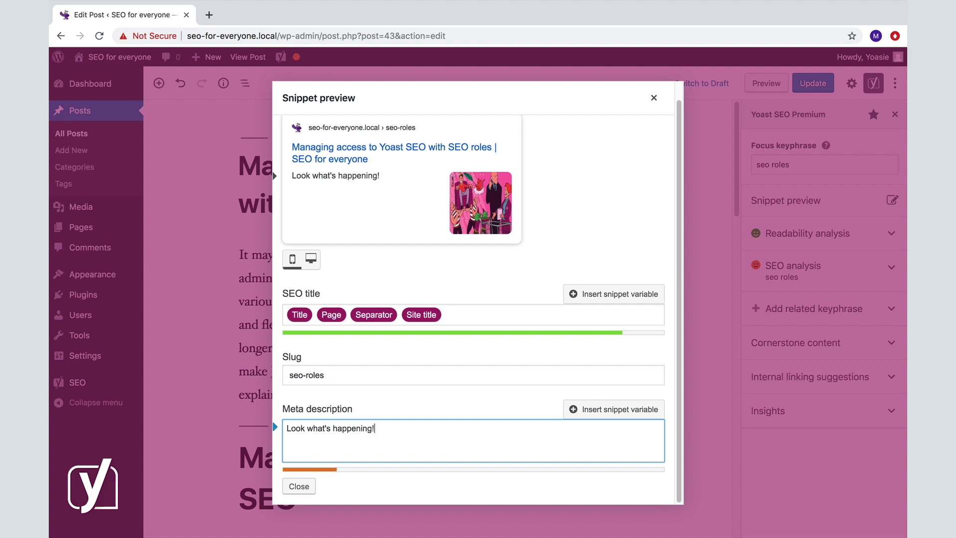
pyautogui.write('%')
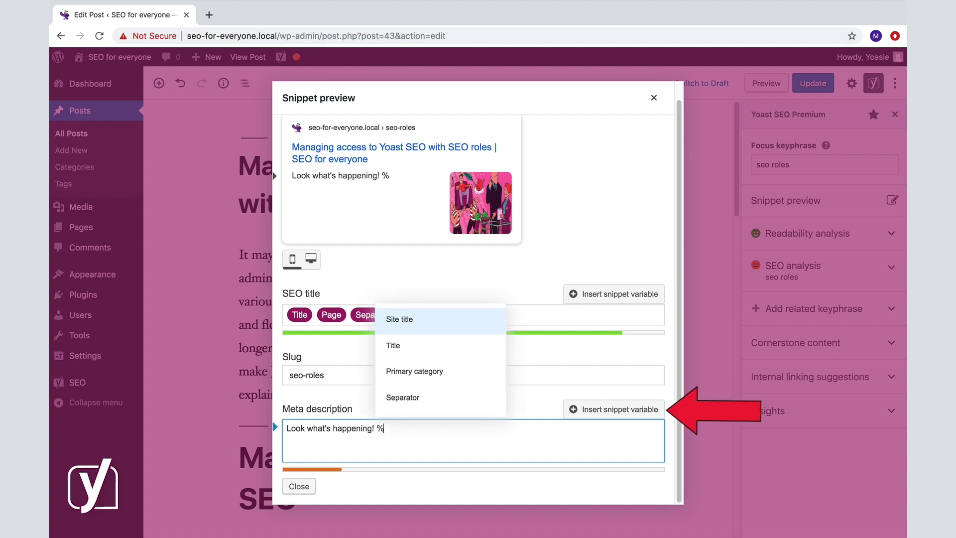
pyautogui.click(428, 321)
pyautogui.write('is ')
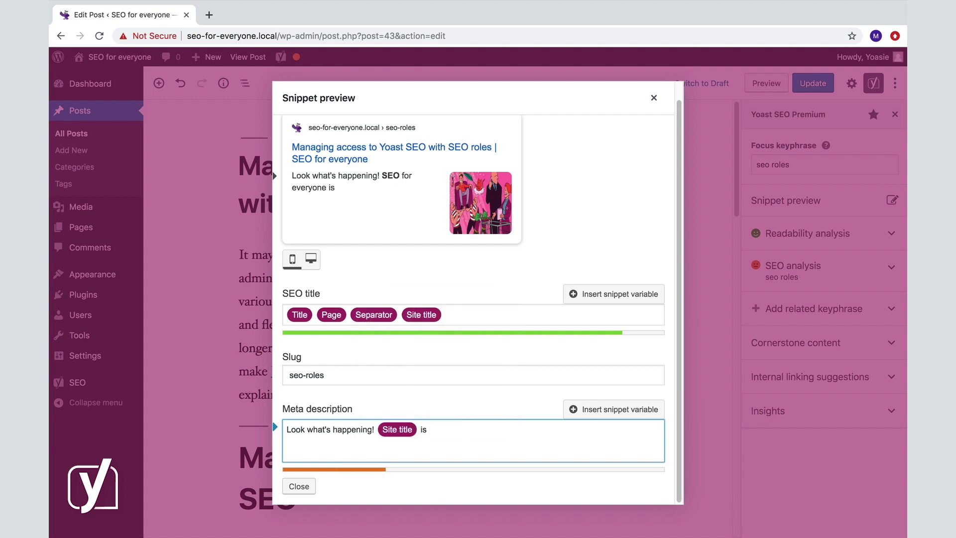
pyautogui.write('so cool!')
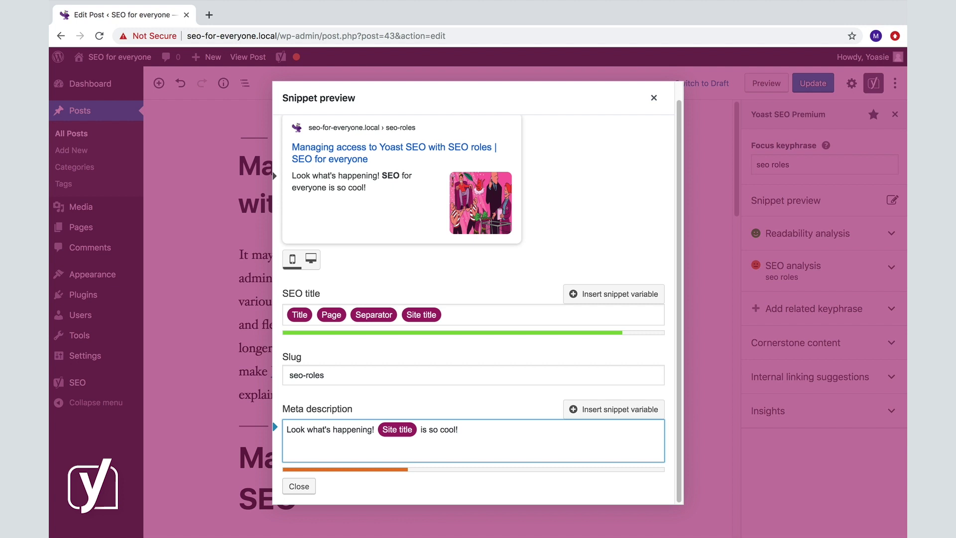